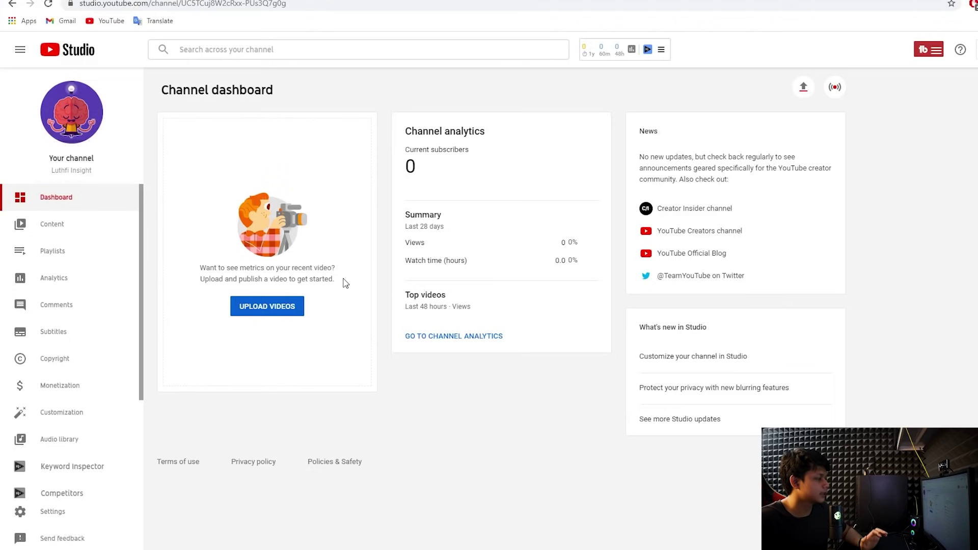
Open the branding settings in the channel customization.
{"action": "left_click", "coordinate": [107, 422]}
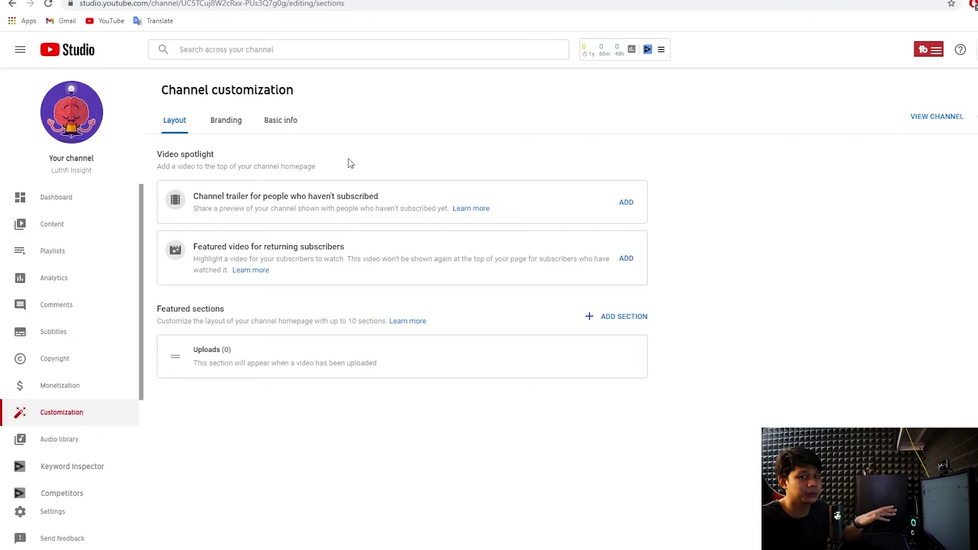
{"action": "left_click", "coordinate": [221, 123]}
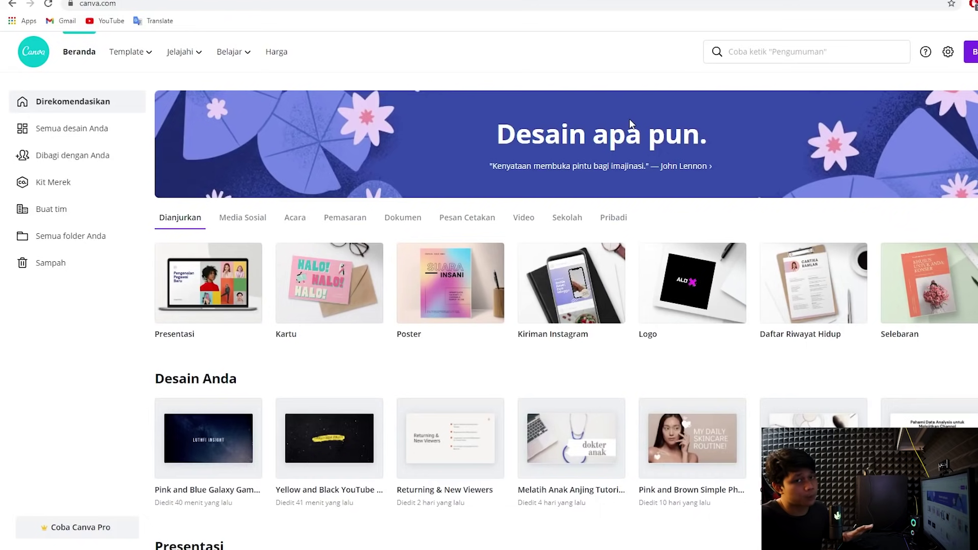
Switch to Canva, search for "youtube art" and open the YouTube channel cover templates (Sampul Saluran YouTube).
{"action": "left_click", "coordinate": [794, 50]}
{"action": "type", "text": "youtube"}
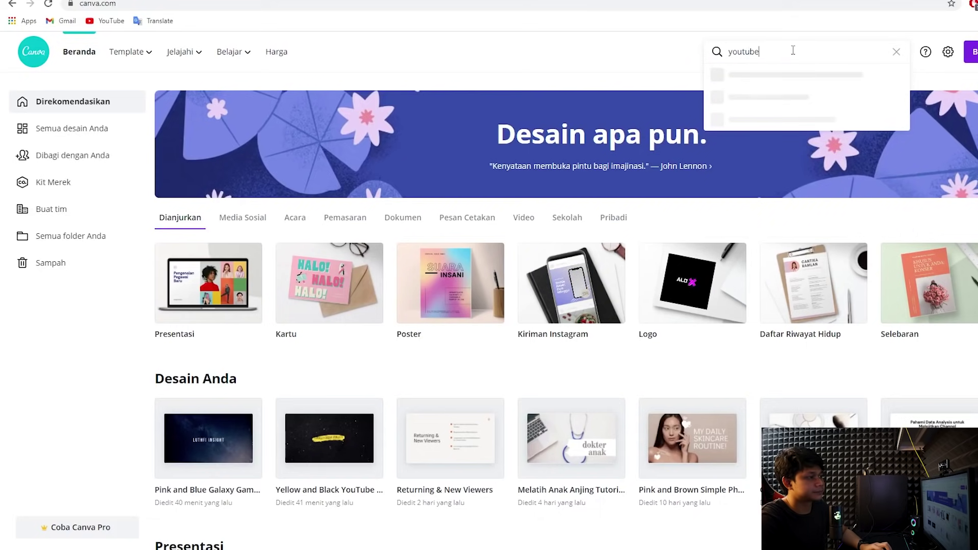
{"action": "type", "text": " art"}
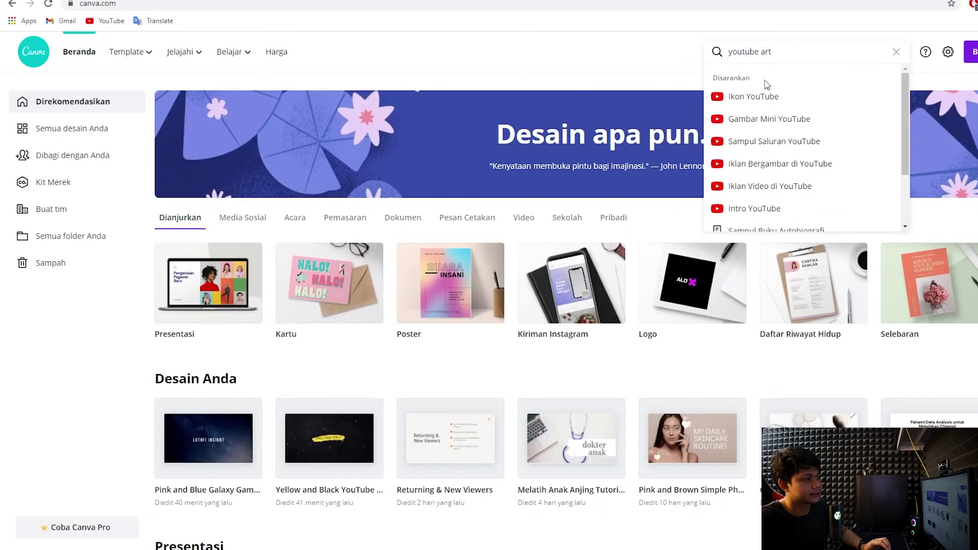
{"action": "left_click", "coordinate": [767, 145]}
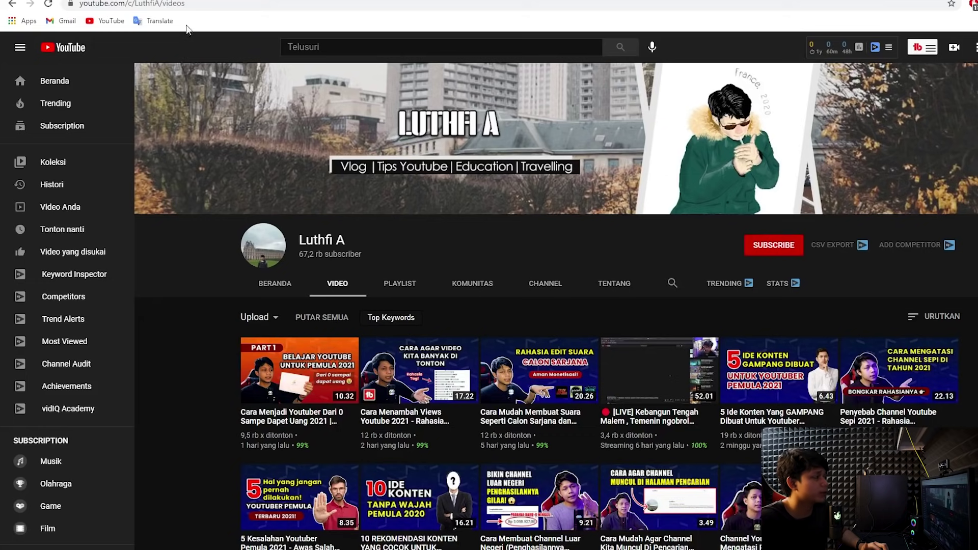
Filter the channel cover templates to free ones and open the starry "Rufus Strikes and Wins" design for editing.
{"action": "key", "text": "ctrl+Tab"}
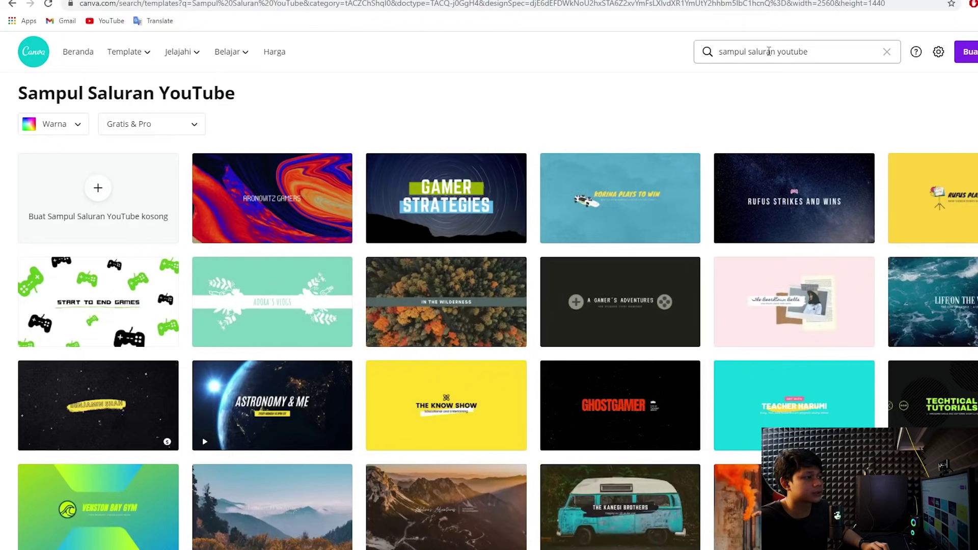
{"action": "left_click", "coordinate": [173, 128]}
{"action": "left_click", "coordinate": [109, 146]}
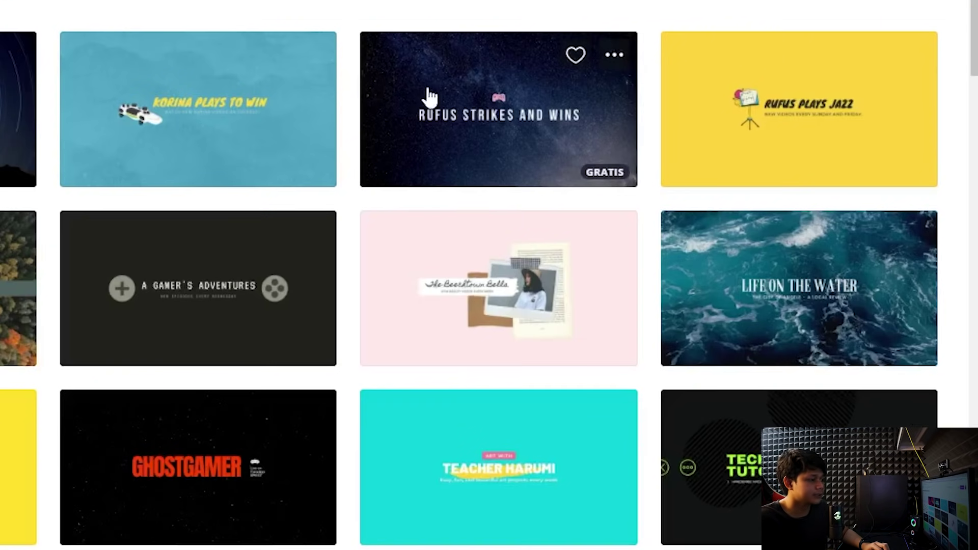
{"action": "left_click", "coordinate": [428, 95]}
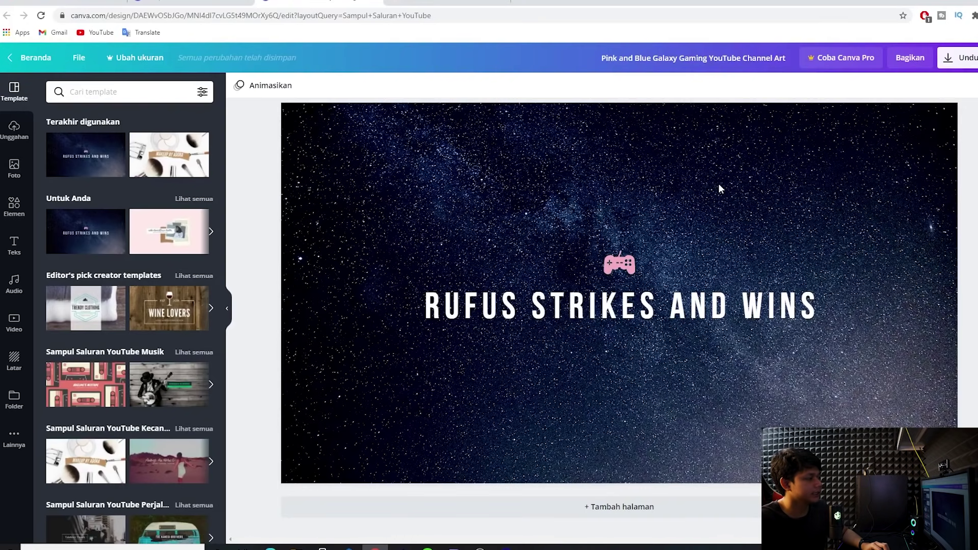
Delete the game controller graphic from the banner and replace the title text with "LUTHFI INSIGHT".
{"action": "left_click", "coordinate": [620, 268]}
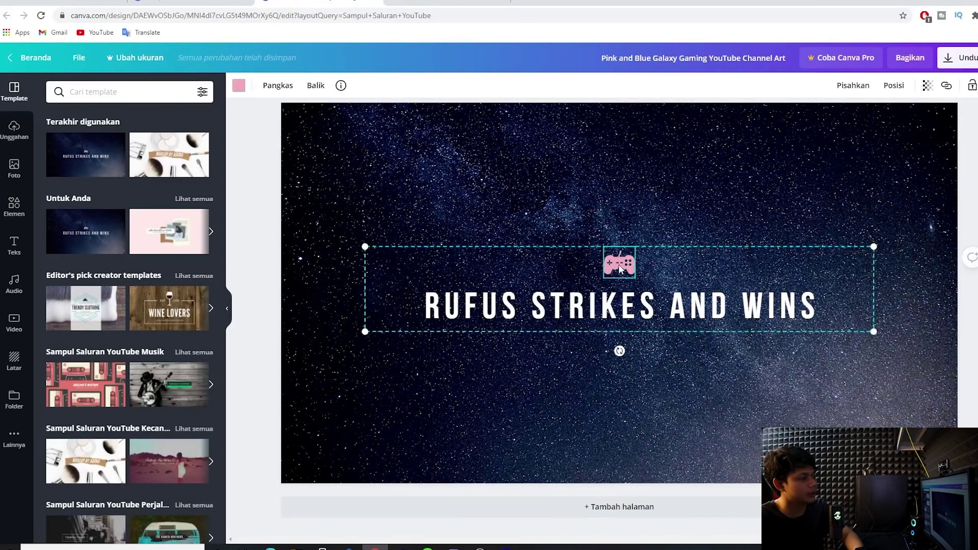
{"action": "key", "text": "Delete"}
{"action": "double_click", "coordinate": [599, 295]}
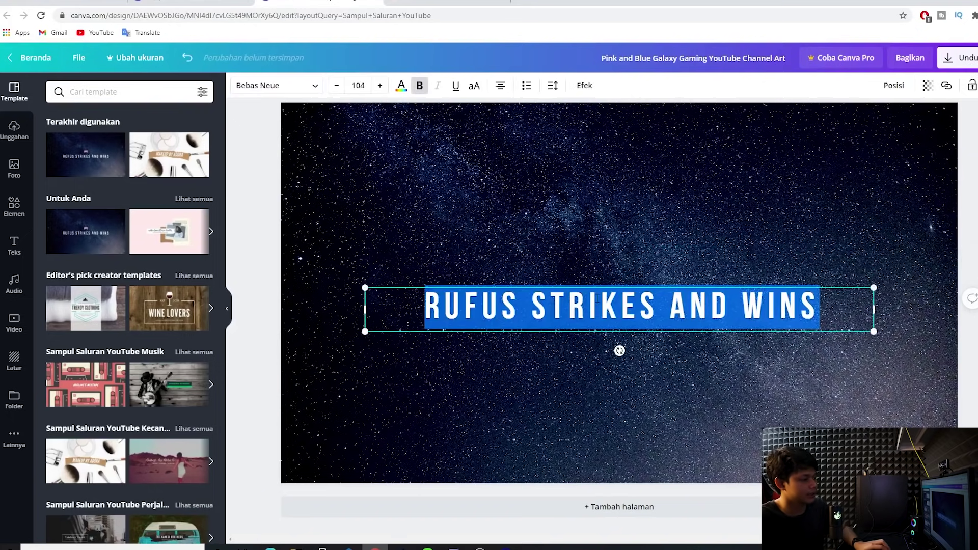
{"action": "type", "text": "LUTHFI INSIGHT"}
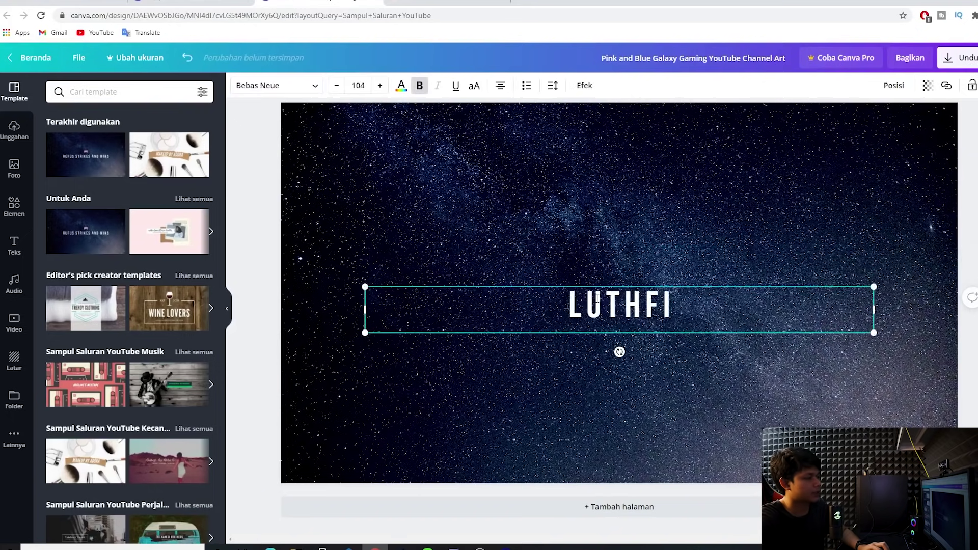
{"action": "left_click", "coordinate": [703, 461]}
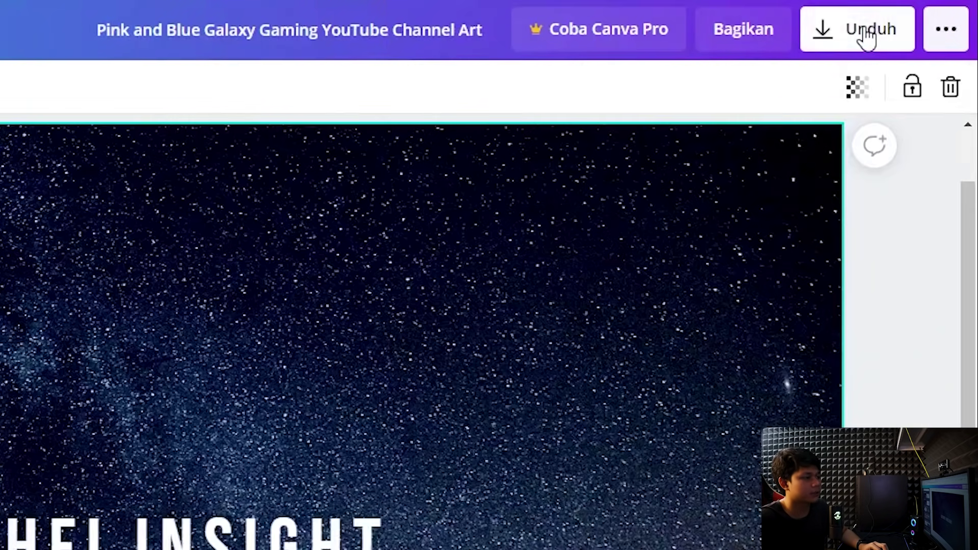
Download the finished design as a PNG and set it as the channel's banner image in YouTube Studio.
{"action": "left_click", "coordinate": [866, 33]}
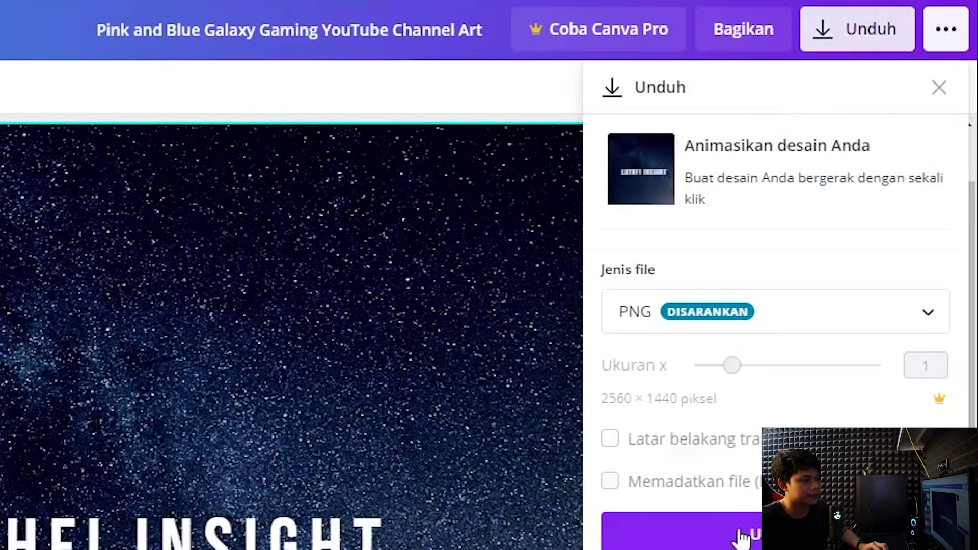
{"action": "left_click", "coordinate": [741, 536]}
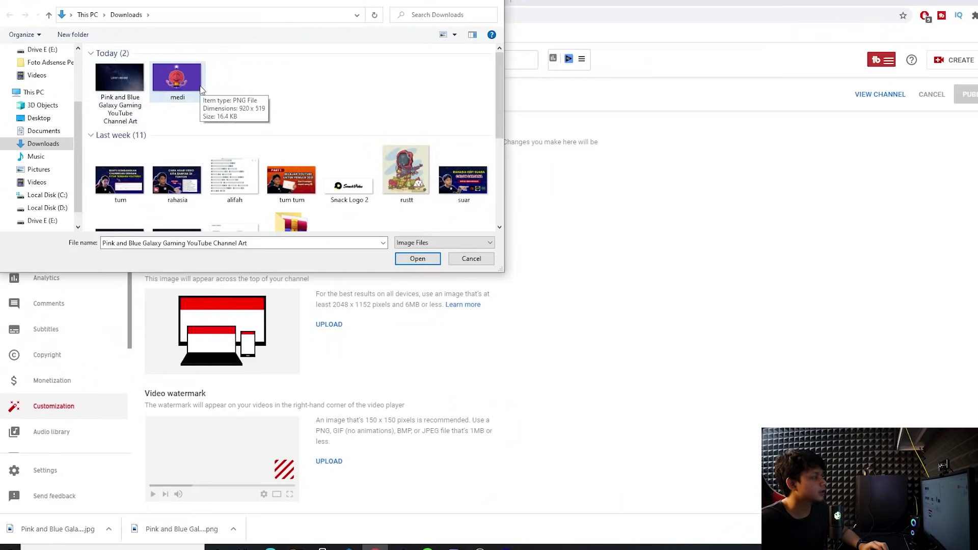
{"action": "double_click", "coordinate": [119, 82]}
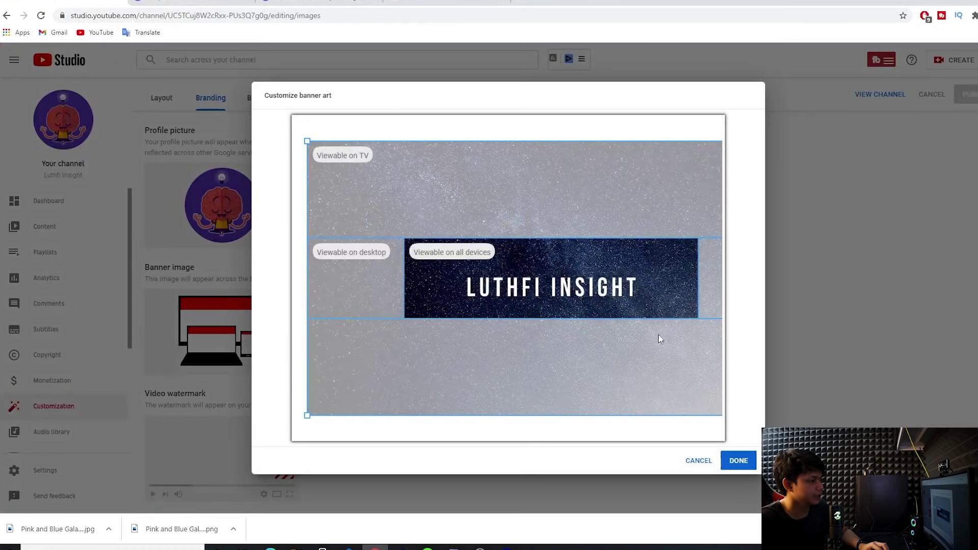
{"action": "left_click", "coordinate": [738, 461]}
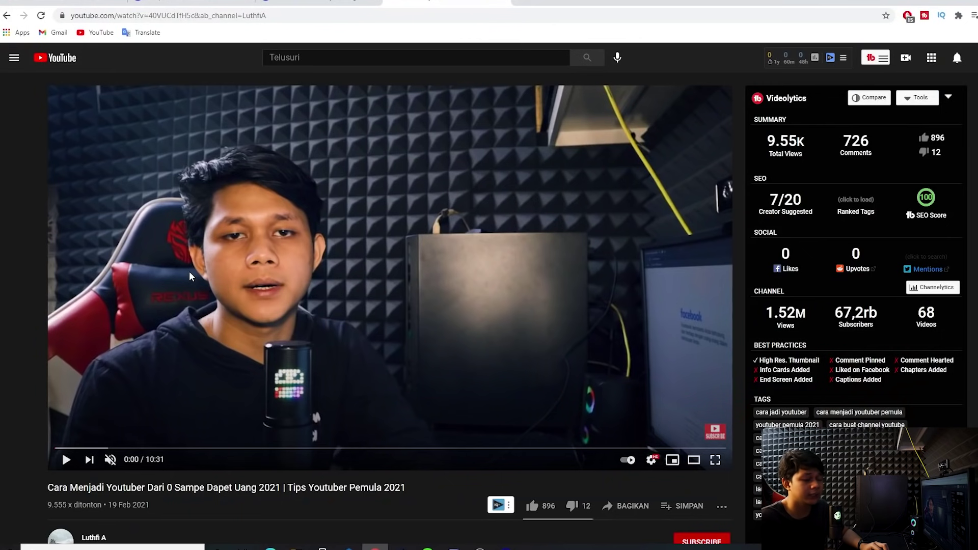
Examine the subscribe watermark on the YouTube tutorial video, both on the watch page and in full screen.
{"action": "mouse_move", "coordinate": [716, 434]}
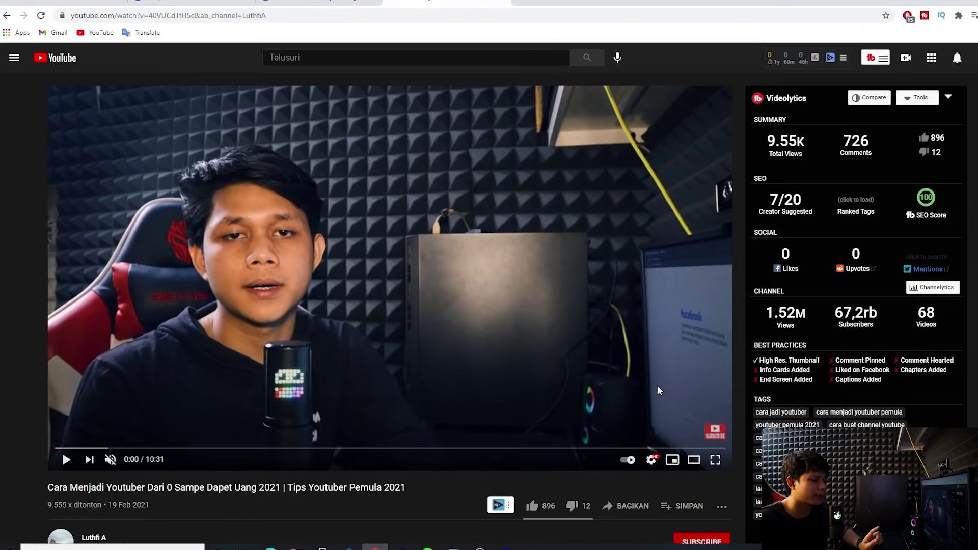
{"action": "scroll", "coordinate": [657, 385], "scroll_direction": "down", "scroll_amount": 1}
{"action": "double_click", "coordinate": [569, 307]}
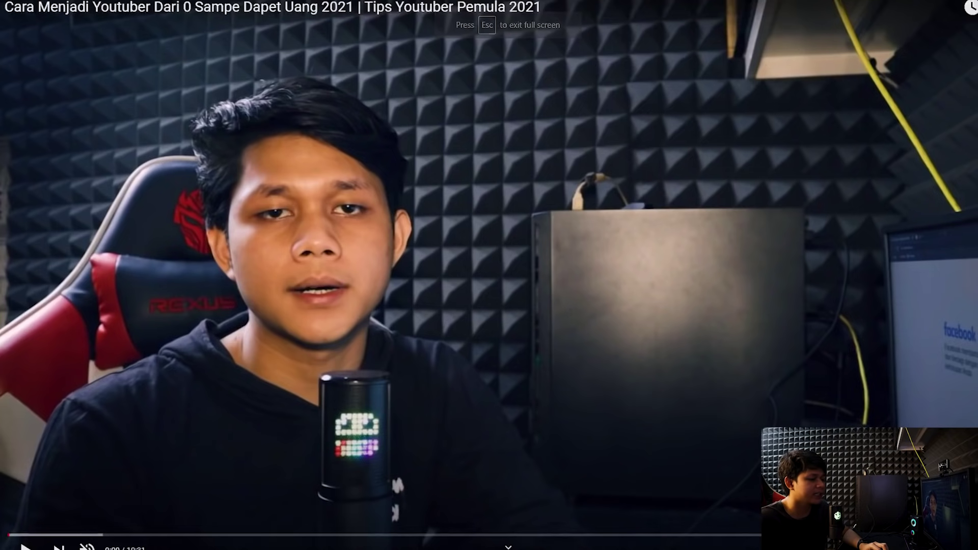
{"action": "key", "text": "Escape"}
{"action": "scroll", "coordinate": [582, 317], "scroll_direction": "down", "scroll_amount": 1}
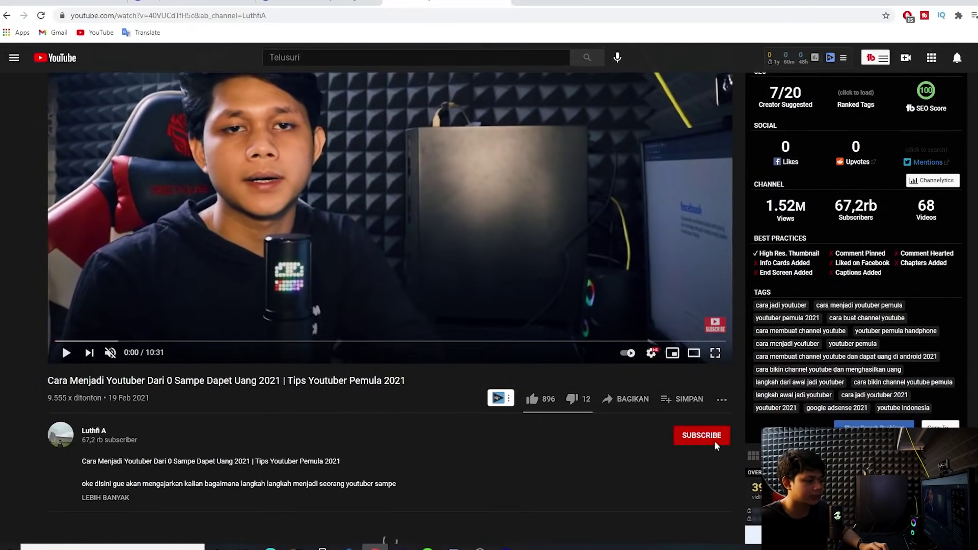
{"action": "left_click", "coordinate": [713, 357]}
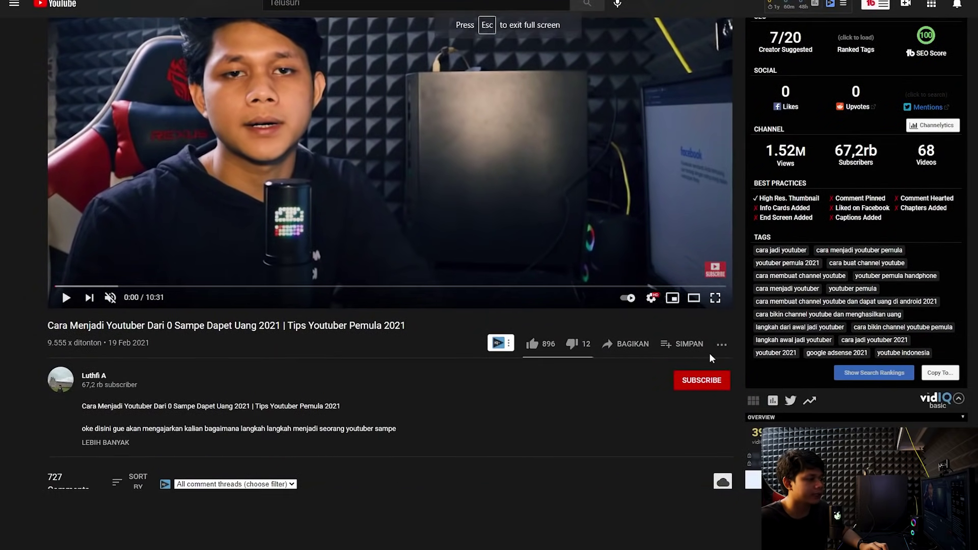
{"action": "mouse_move", "coordinate": [951, 515]}
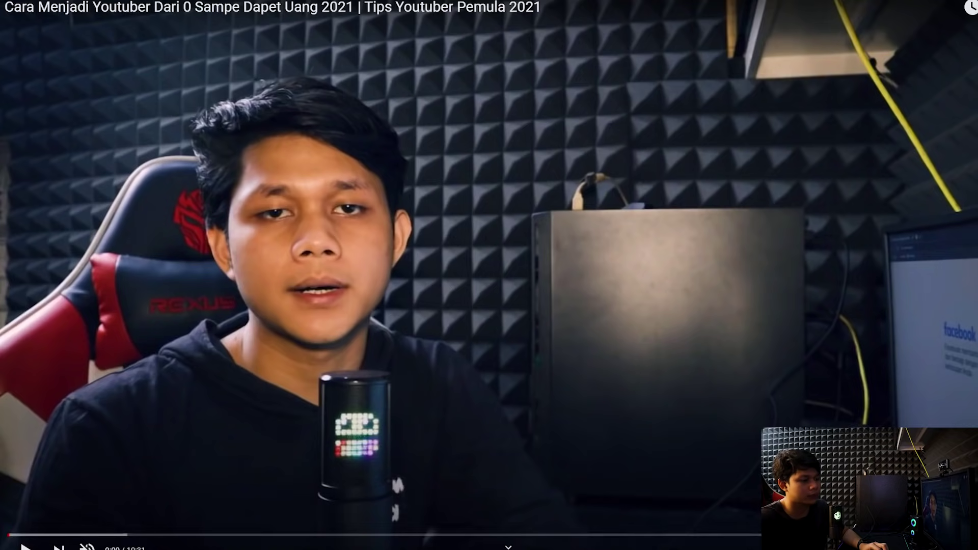
{"action": "key", "text": "Escape"}
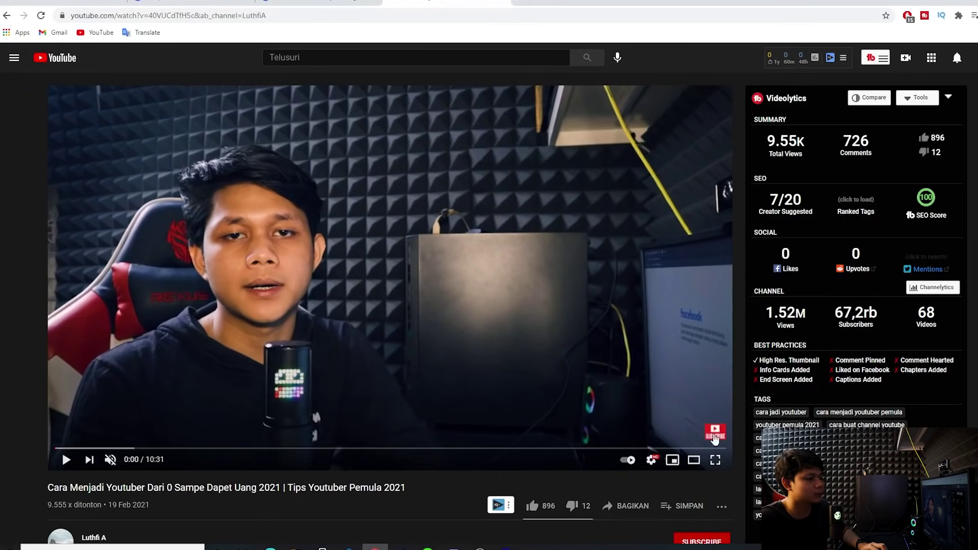
{"action": "mouse_move", "coordinate": [712, 432]}
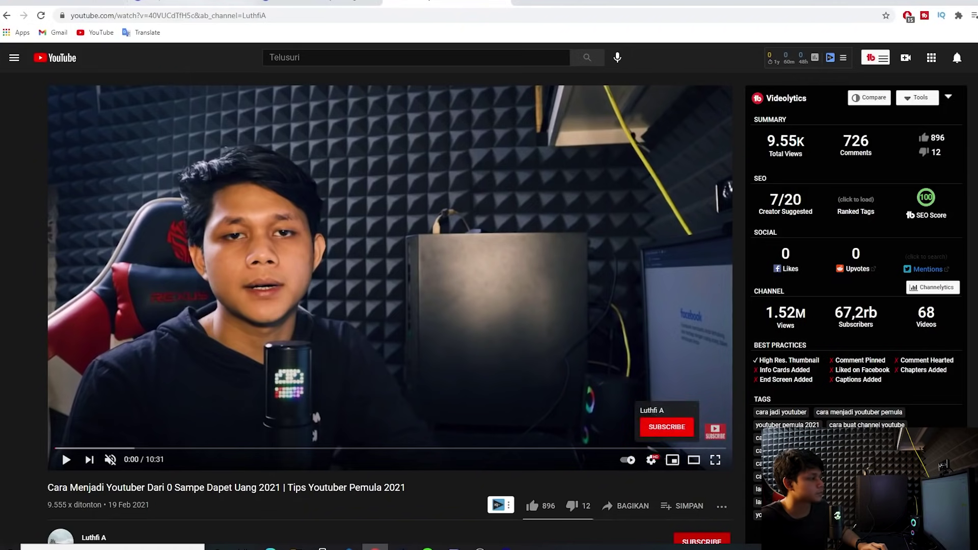
{"action": "left_click", "coordinate": [203, 3]}
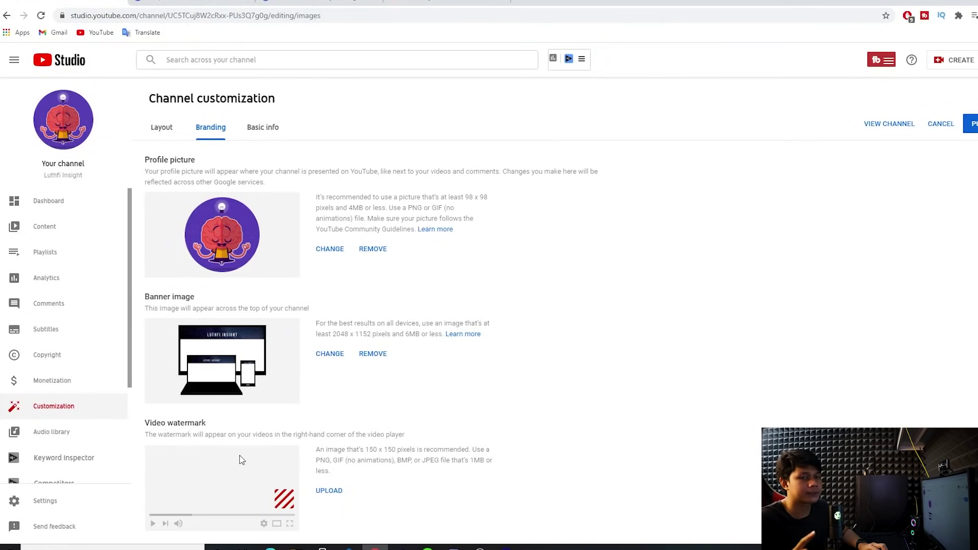
From the "subscribe youtube watermark" results, open the entreresource article on free subscribe button PNGs and find its square SUBSCRIBE image.
{"action": "key", "text": "ctrl+Tab"}
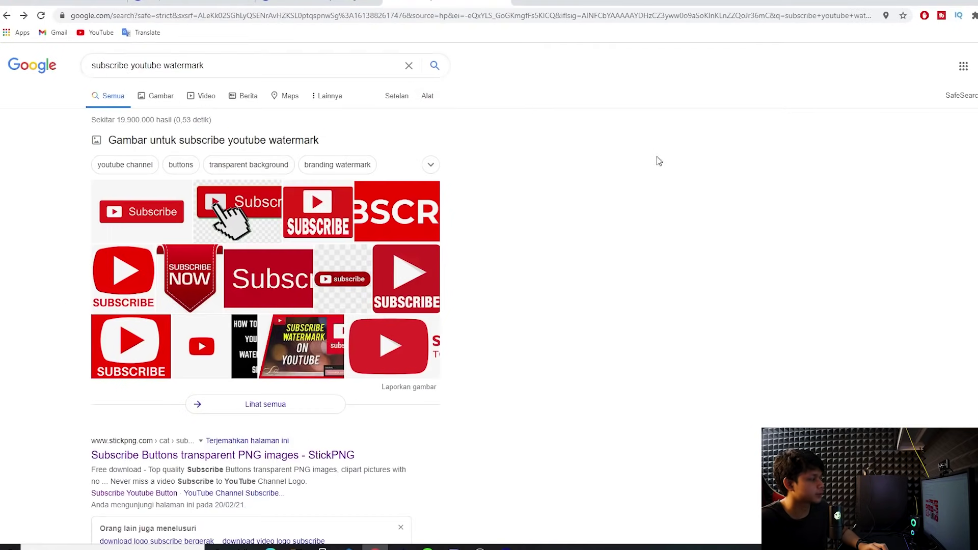
{"action": "scroll", "coordinate": [662, 162], "scroll_direction": "down", "scroll_amount": 7}
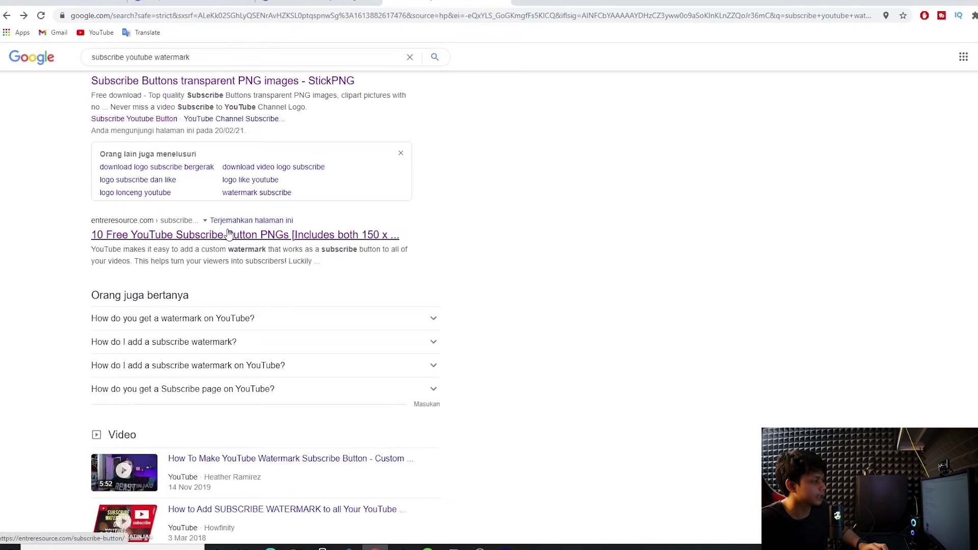
{"action": "left_click", "coordinate": [228, 234]}
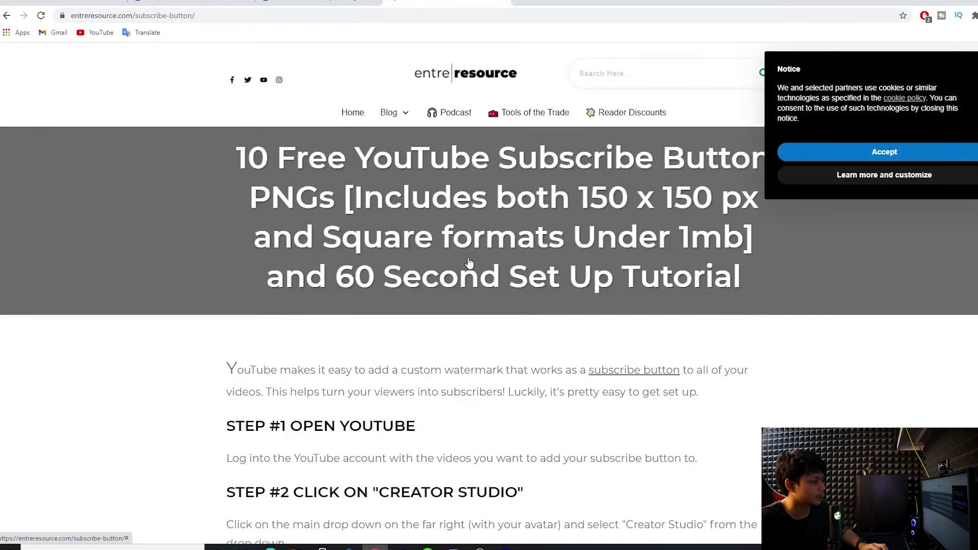
{"action": "scroll", "coordinate": [469, 262], "scroll_direction": "down", "scroll_amount": 20}
{"action": "scroll", "coordinate": [513, 238], "scroll_direction": "up", "scroll_amount": 12}
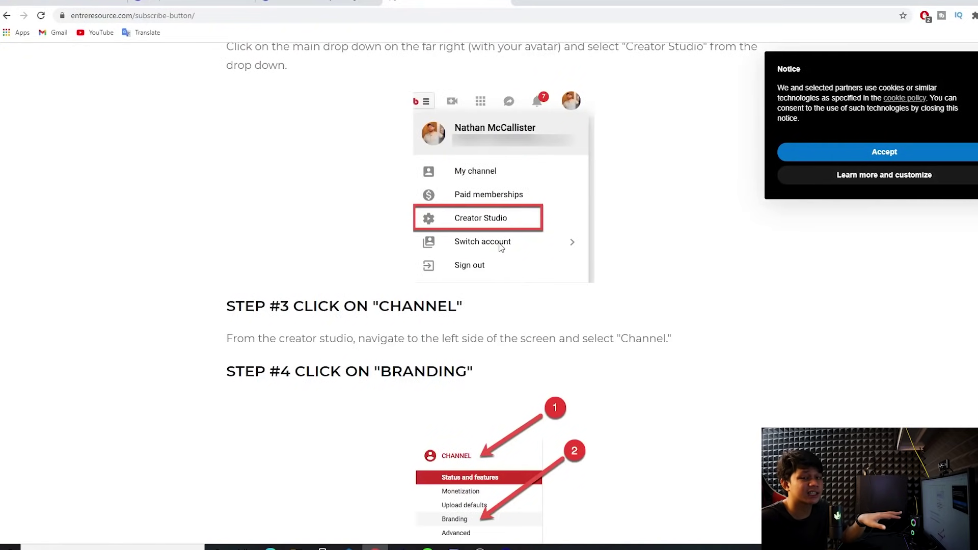
{"action": "scroll", "coordinate": [499, 246], "scroll_direction": "down", "scroll_amount": 12}
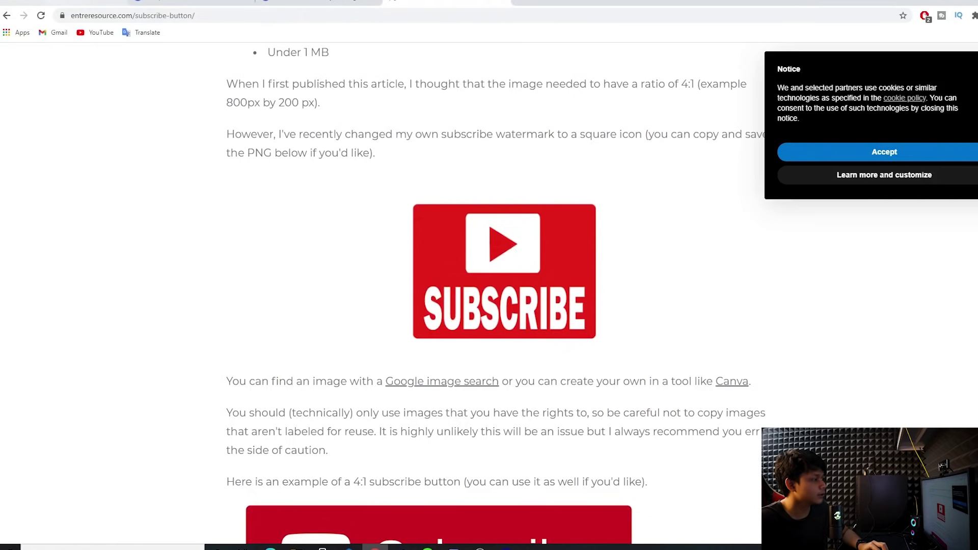
Upload the red SUBSCRIBE image as the video watermark in YouTube Studio and set its display time to Entire video.
{"action": "left_click", "coordinate": [178, 2]}
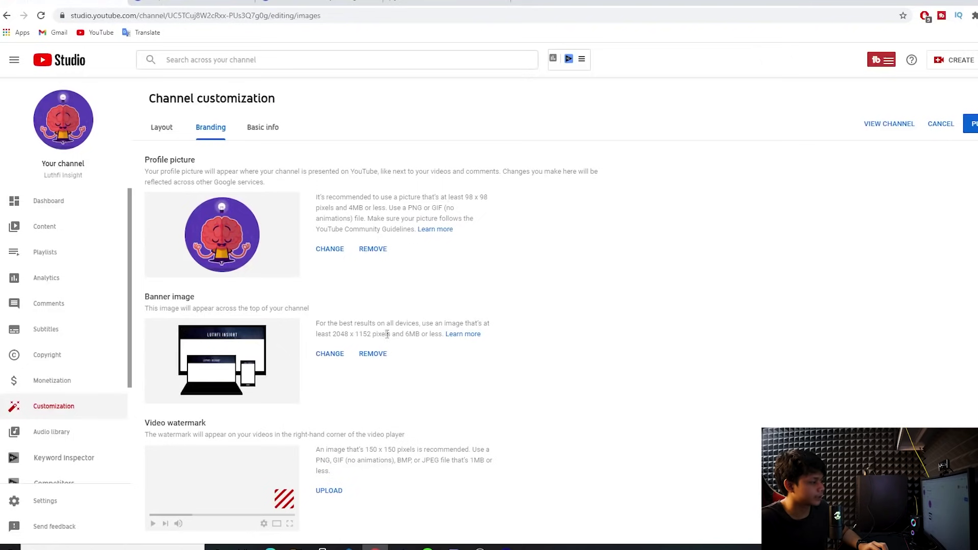
{"action": "left_click", "coordinate": [338, 491]}
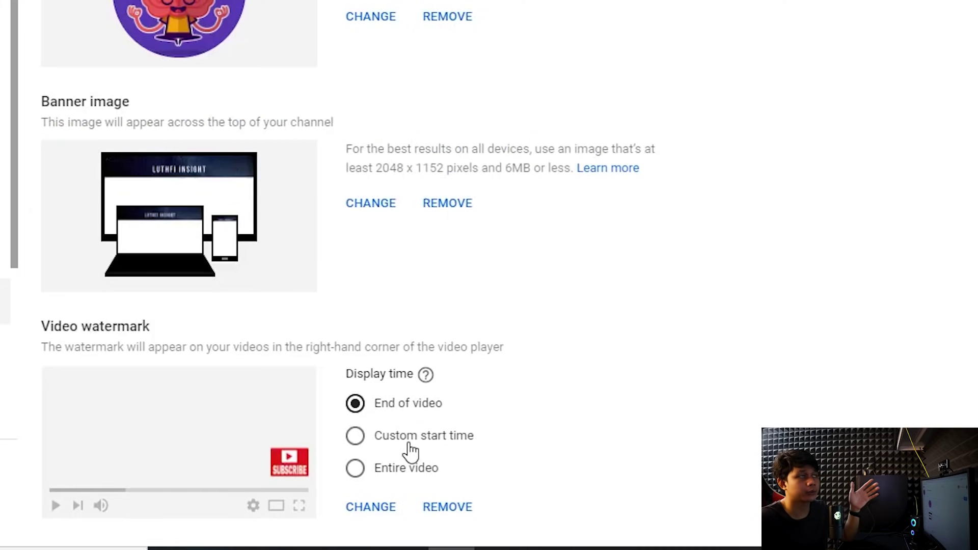
{"action": "left_click", "coordinate": [419, 472]}
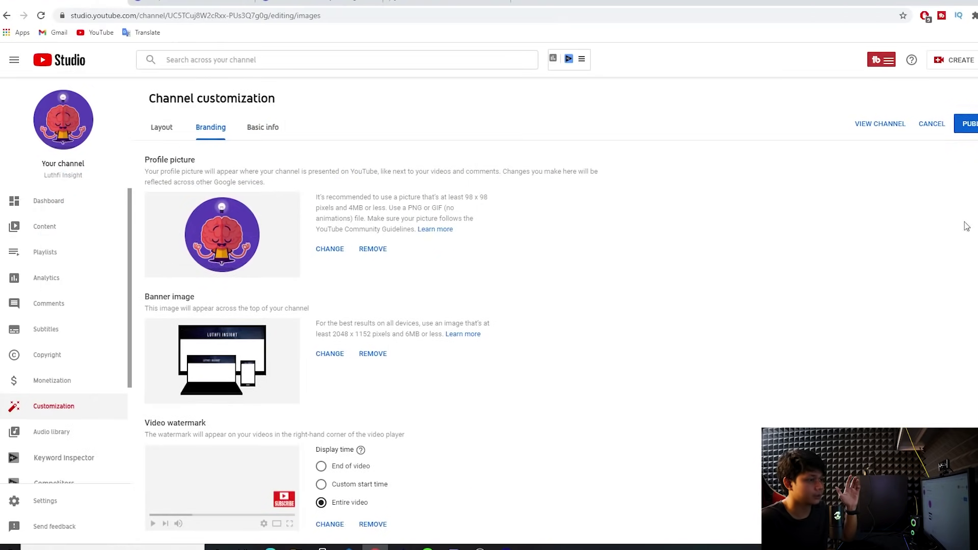
Publish the branding changes and check the banner and profile picture on the channel page.
{"action": "left_click", "coordinate": [974, 128]}
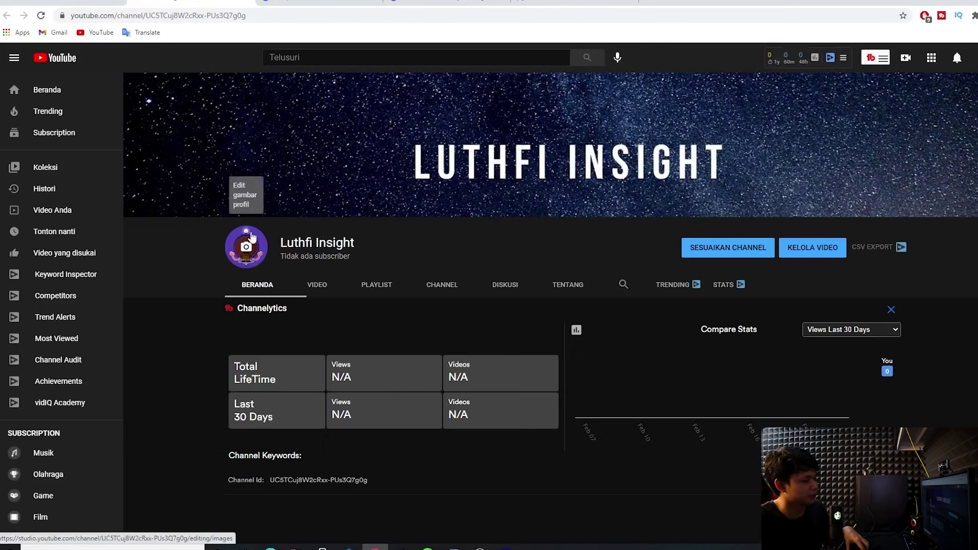
{"action": "scroll", "coordinate": [375, 392], "scroll_direction": "down", "scroll_amount": 3}
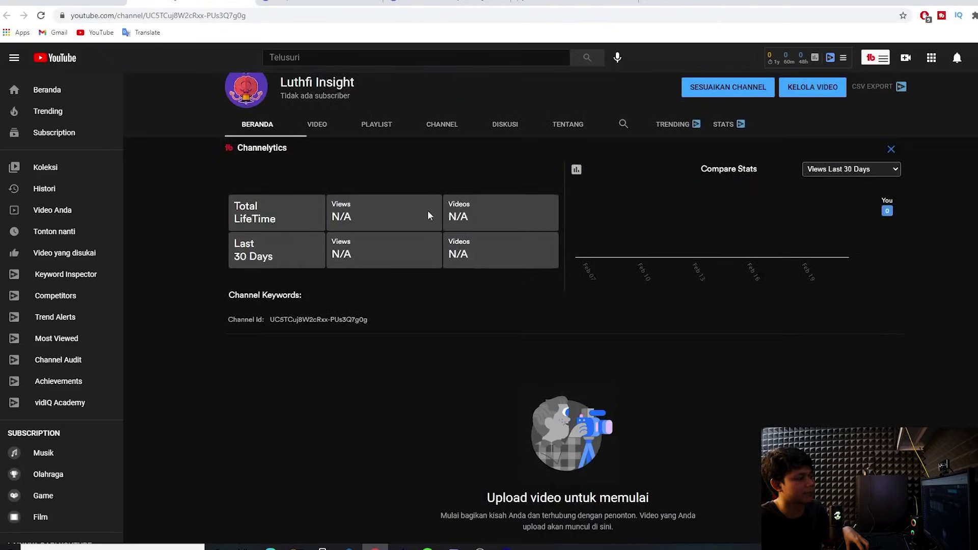
{"action": "scroll", "coordinate": [484, 405], "scroll_direction": "up", "scroll_amount": 3}
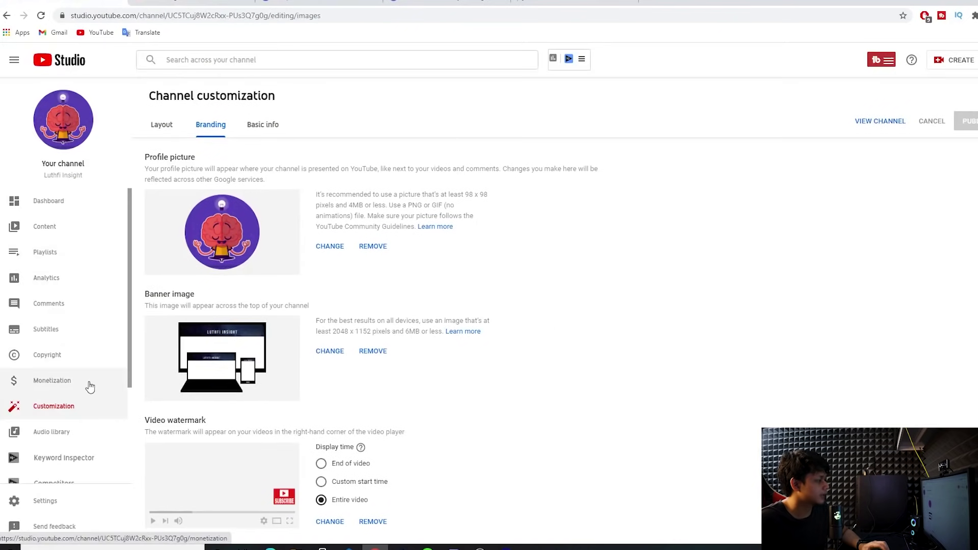
In the channel's basic info settings, choose Indonesia as the country of residence.
{"action": "scroll", "coordinate": [76, 443], "scroll_direction": "down", "scroll_amount": 3}
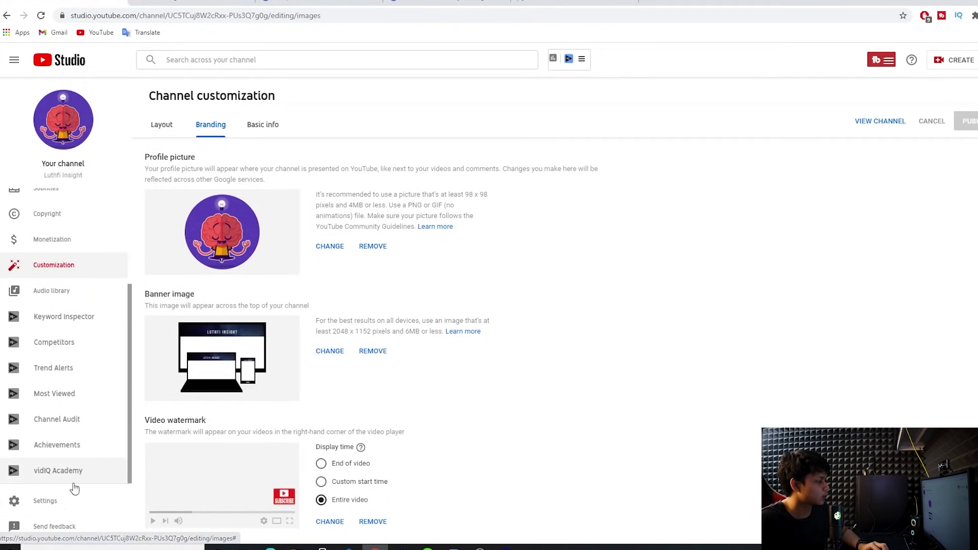
{"action": "left_click", "coordinate": [68, 504]}
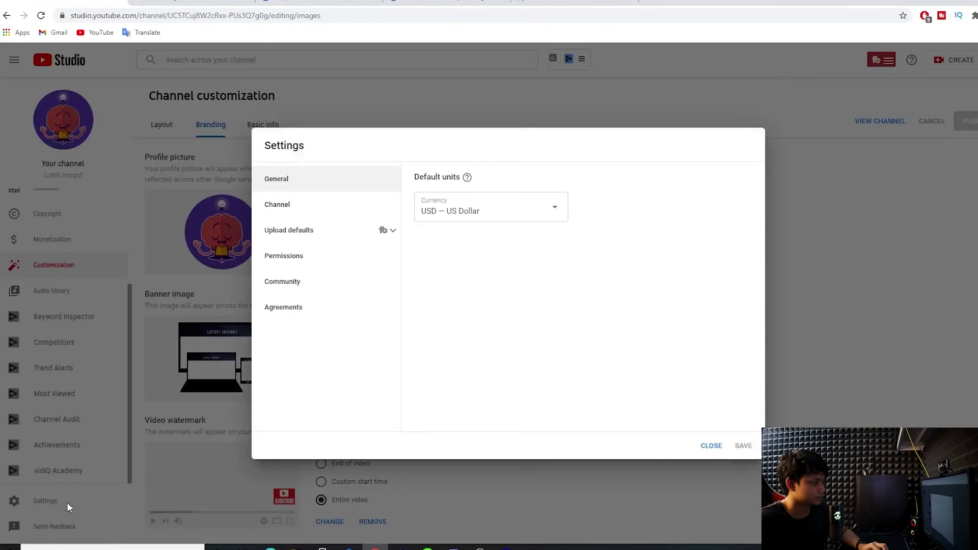
{"action": "left_click", "coordinate": [289, 209]}
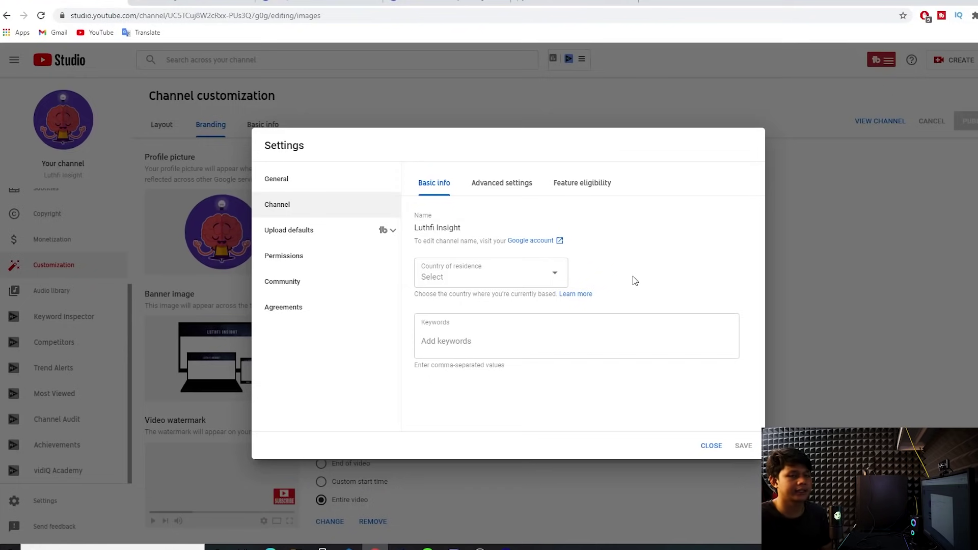
{"action": "left_click", "coordinate": [523, 282]}
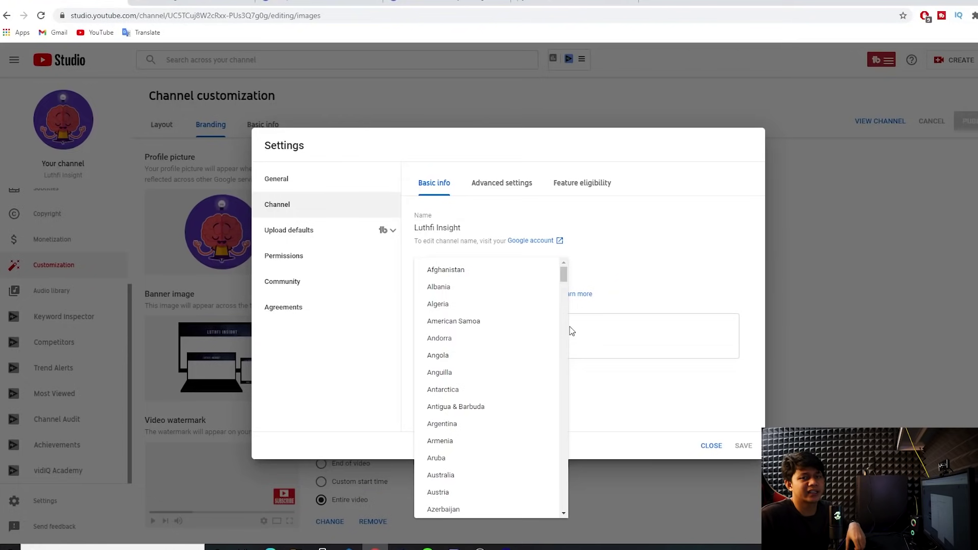
{"action": "scroll", "coordinate": [530, 331], "scroll_direction": "down", "scroll_amount": 3}
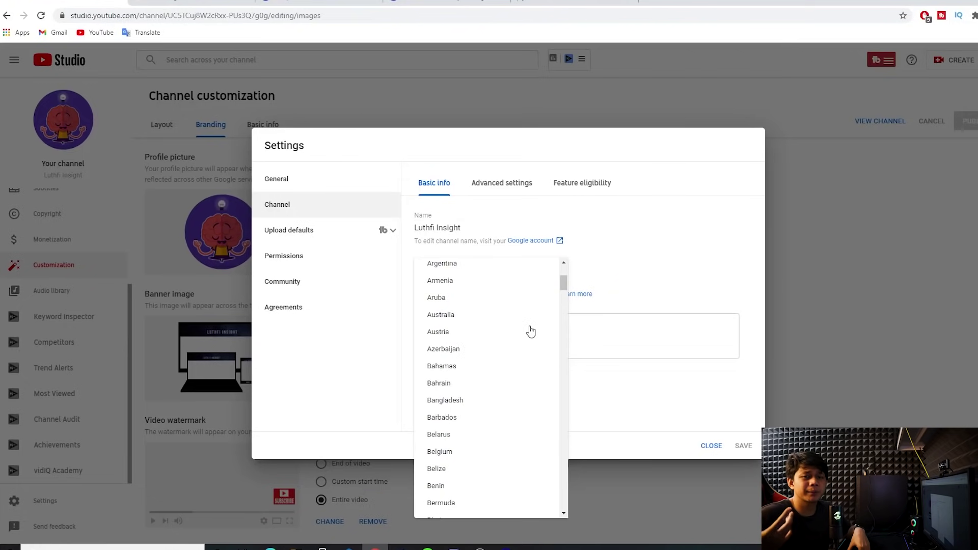
{"action": "scroll", "coordinate": [529, 331], "scroll_direction": "down", "scroll_amount": 1}
{"action": "scroll", "coordinate": [529, 331], "scroll_direction": "down", "scroll_amount": 20}
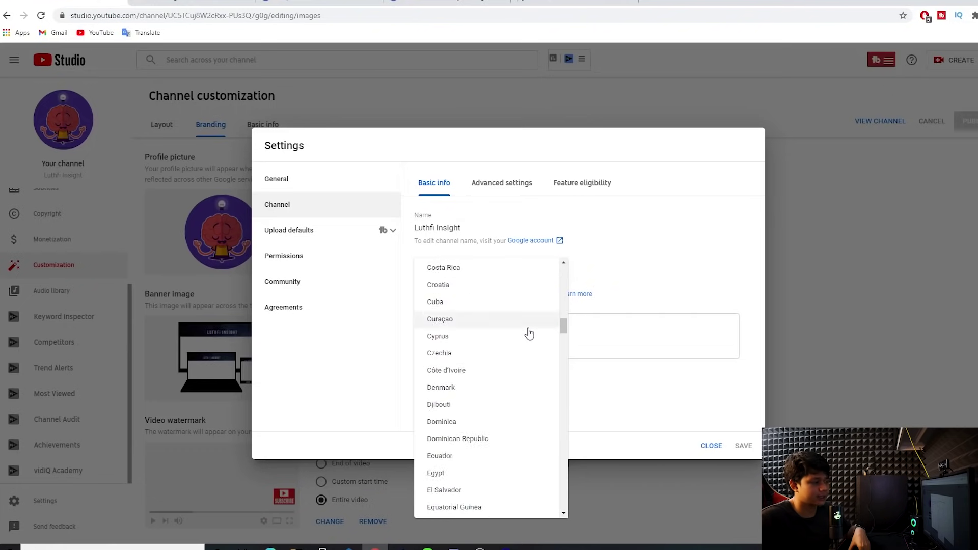
{"action": "scroll", "coordinate": [530, 334], "scroll_direction": "down", "scroll_amount": 4}
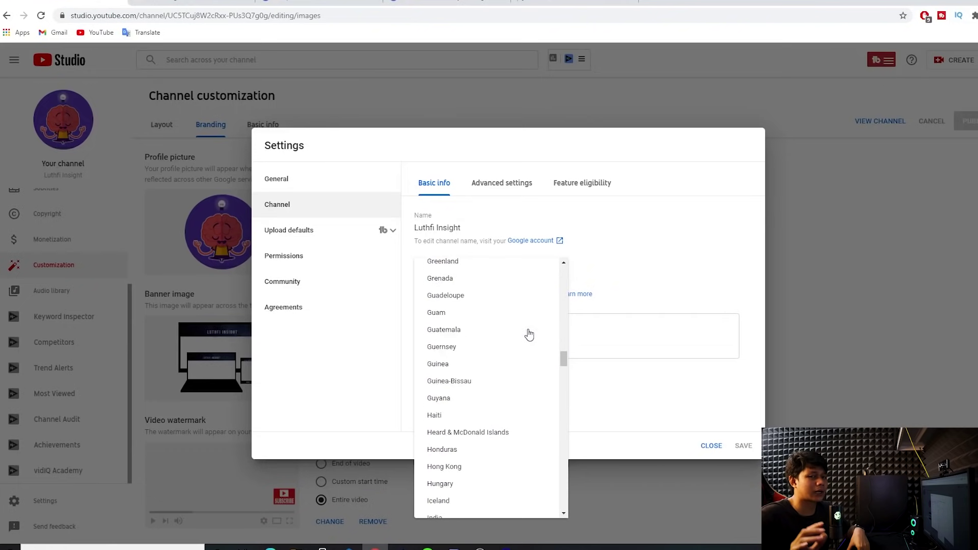
{"action": "scroll", "coordinate": [527, 356], "scroll_direction": "down", "scroll_amount": 3}
{"action": "scroll", "coordinate": [526, 385], "scroll_direction": "down", "scroll_amount": 2}
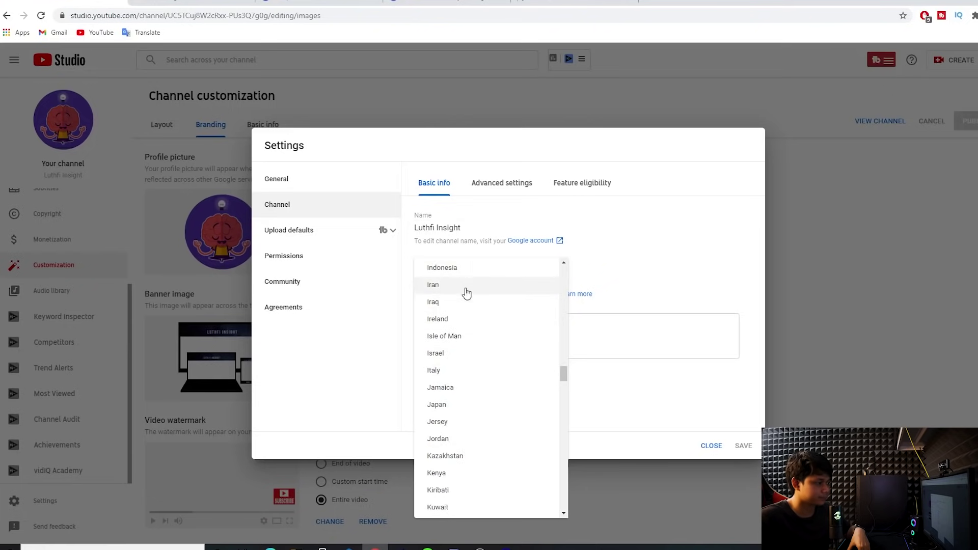
{"action": "scroll", "coordinate": [511, 336], "scroll_direction": "up", "scroll_amount": 1}
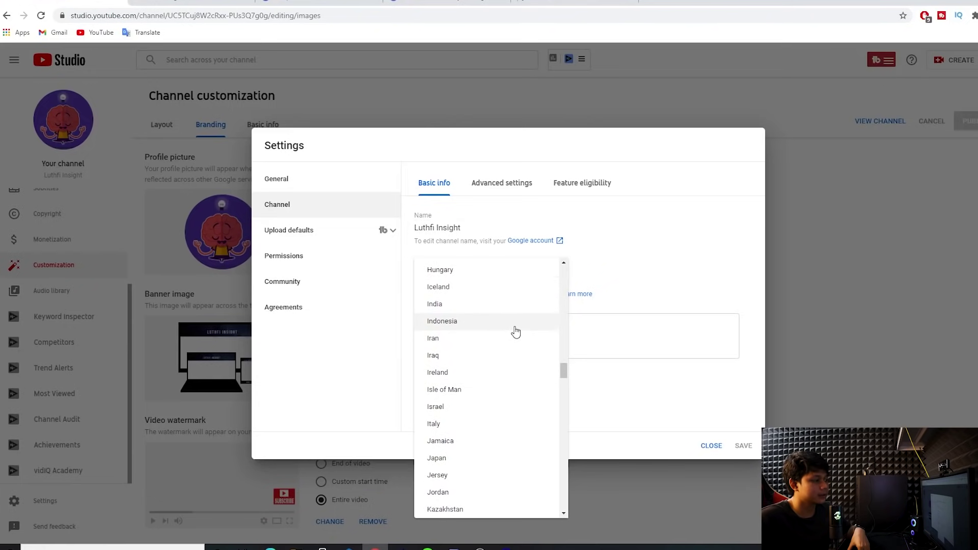
{"action": "left_click", "coordinate": [515, 331]}
{"action": "left_click", "coordinate": [514, 343]}
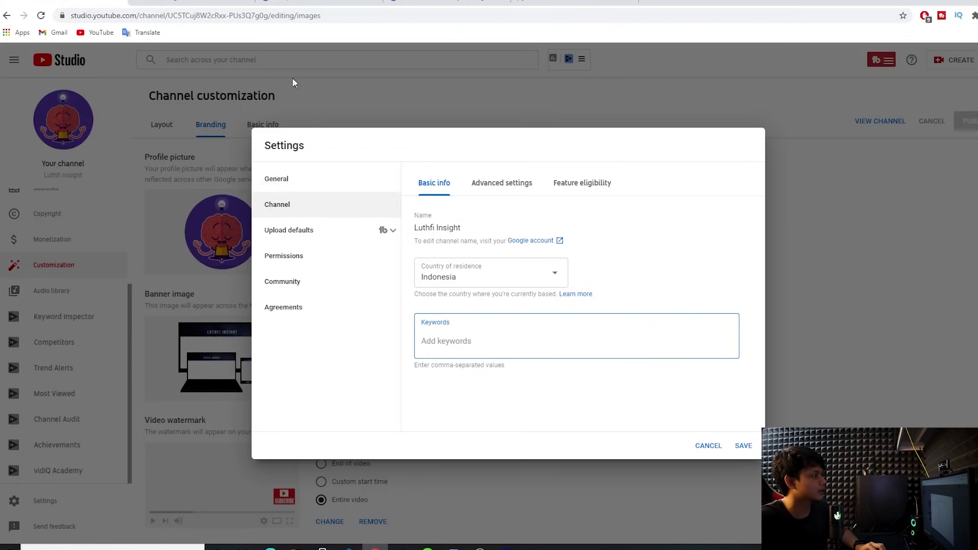
Look over the TubeBuddy extension's tools from the YouTube home page and close the overview.
{"action": "left_click", "coordinate": [203, 3]}
{"action": "left_click", "coordinate": [54, 58]}
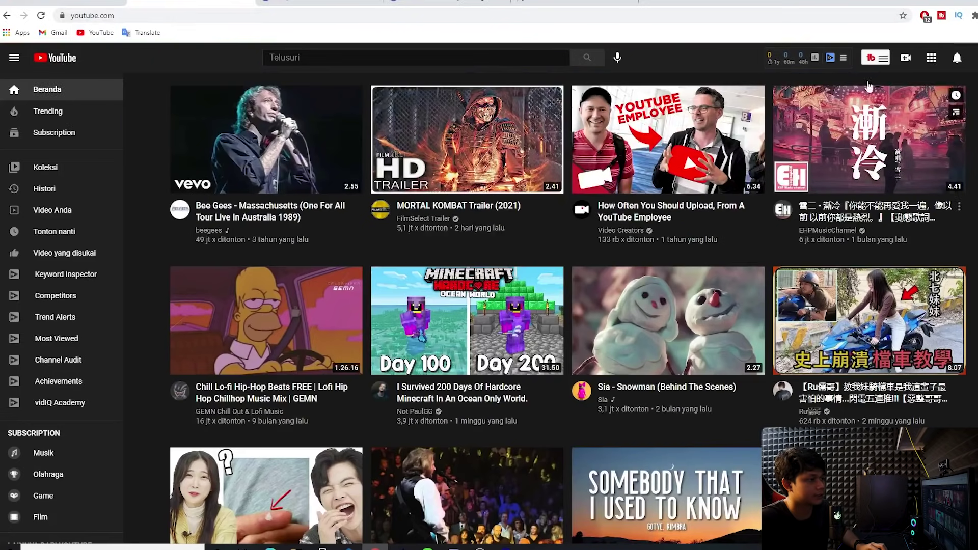
{"action": "left_click", "coordinate": [877, 59]}
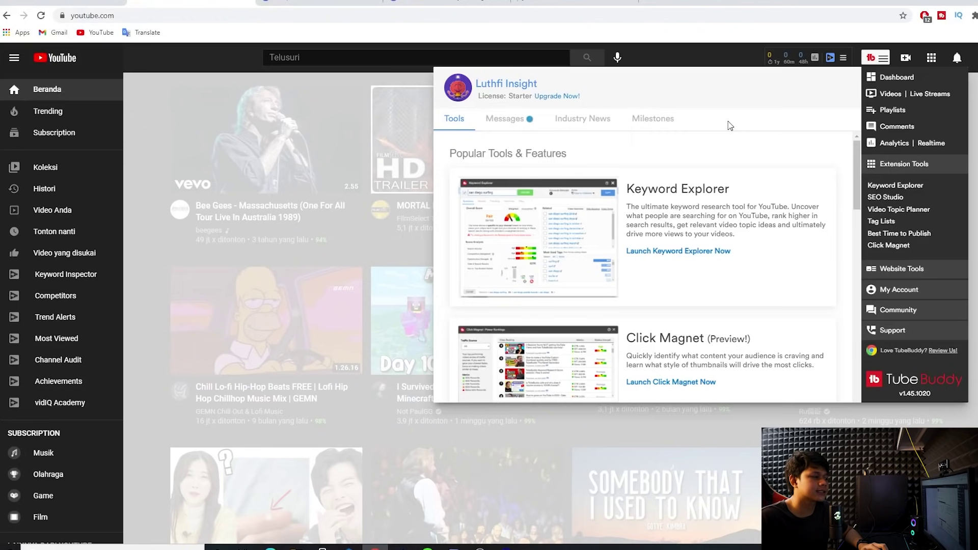
{"action": "key", "text": "Escape"}
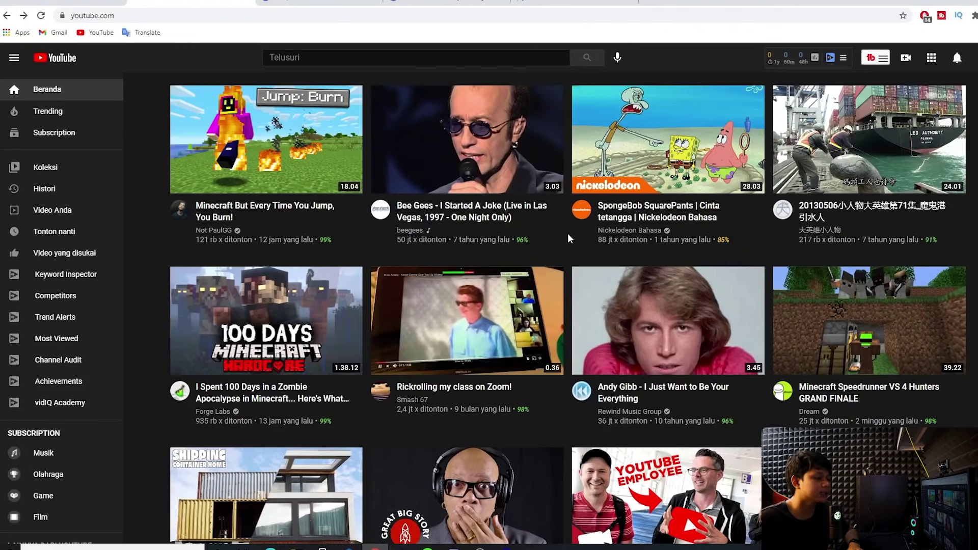
Open the SpongeBob SquarePants | Cinta tetangga video and examine its tags and statistics in TubeBuddy's Videolytics.
{"action": "mouse_move", "coordinate": [615, 173]}
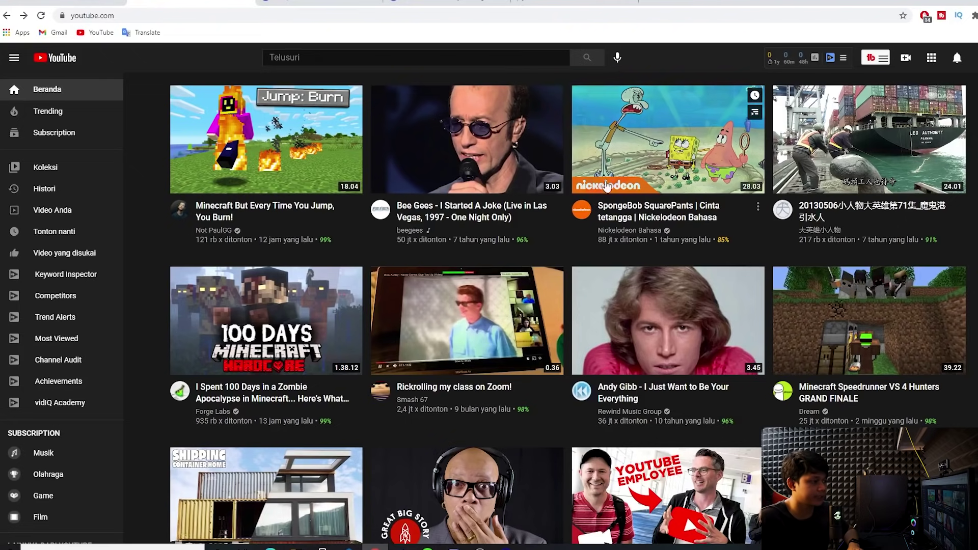
{"action": "left_click", "coordinate": [615, 171]}
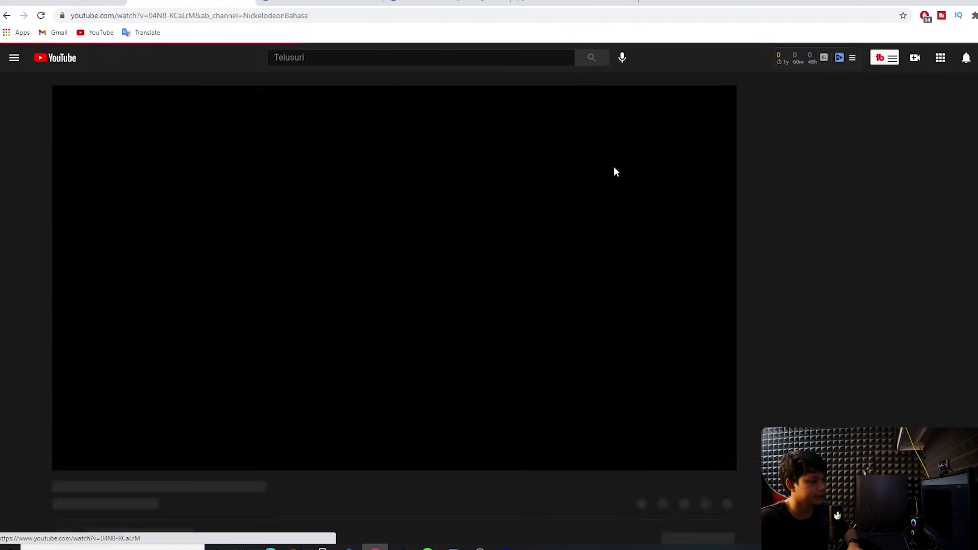
{"action": "scroll", "coordinate": [422, 225], "scroll_direction": "down", "scroll_amount": 3}
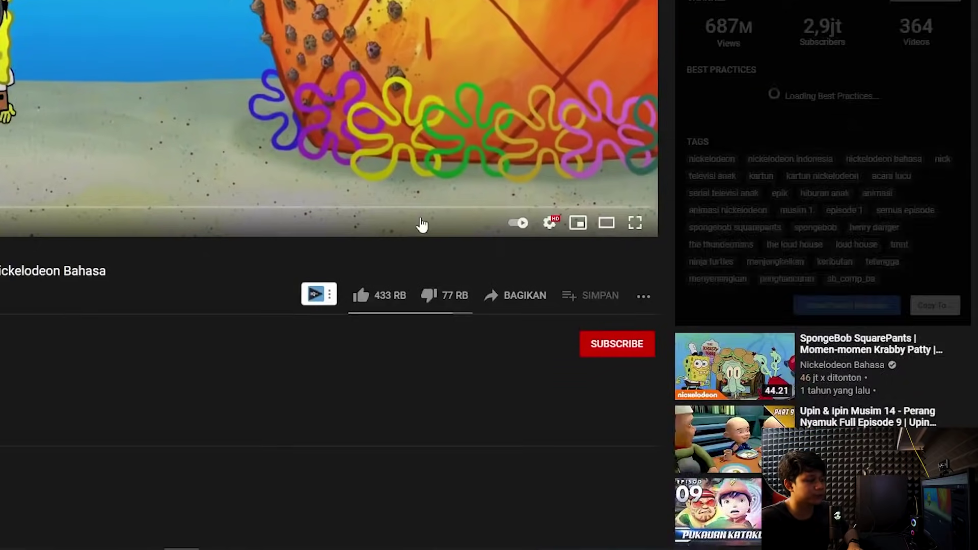
{"action": "scroll", "coordinate": [652, 335], "scroll_direction": "up", "scroll_amount": 2}
{"action": "scroll", "coordinate": [653, 322], "scroll_direction": "up", "scroll_amount": 2}
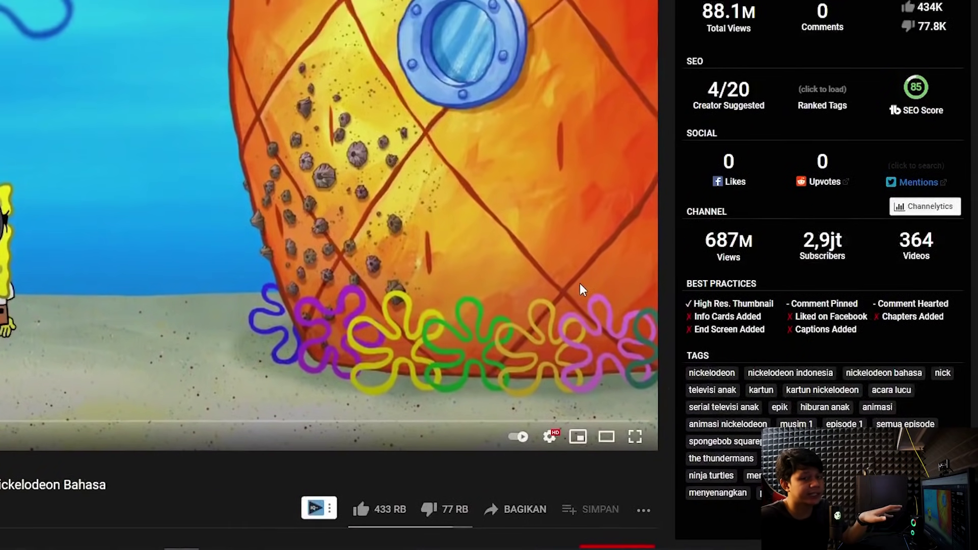
{"action": "scroll", "coordinate": [582, 284], "scroll_direction": "down", "scroll_amount": 4}
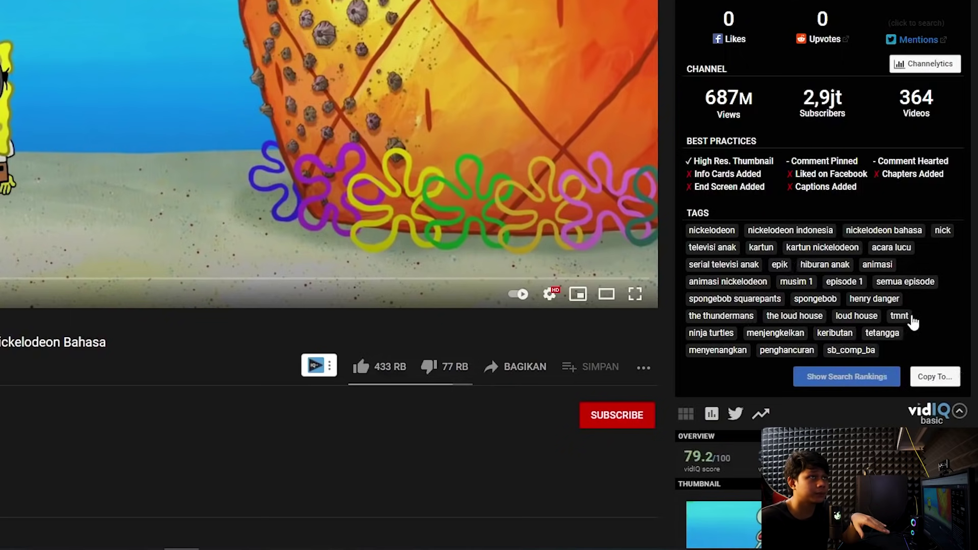
{"action": "scroll", "coordinate": [891, 285], "scroll_direction": "up", "scroll_amount": 1}
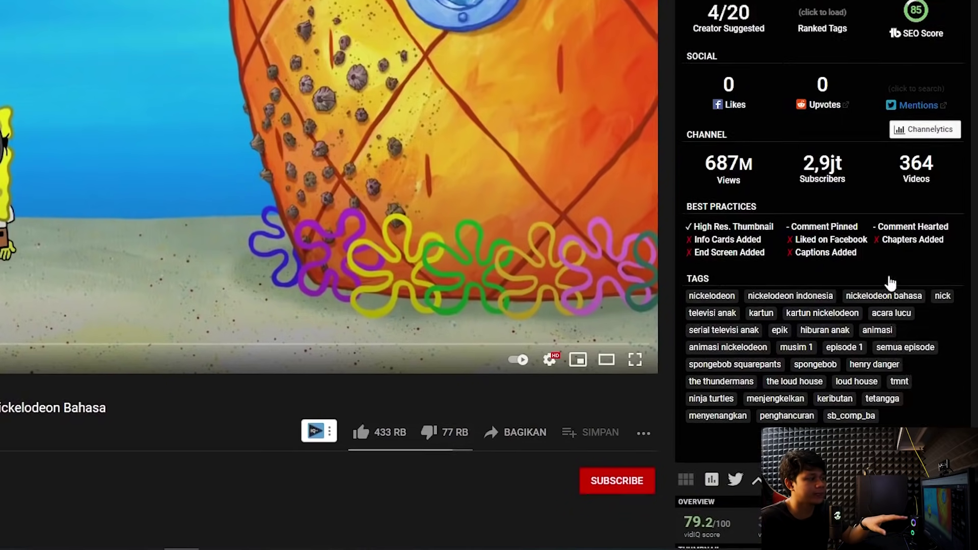
{"action": "scroll", "coordinate": [891, 281], "scroll_direction": "up", "scroll_amount": 2}
{"action": "scroll", "coordinate": [893, 278], "scroll_direction": "down", "scroll_amount": 3}
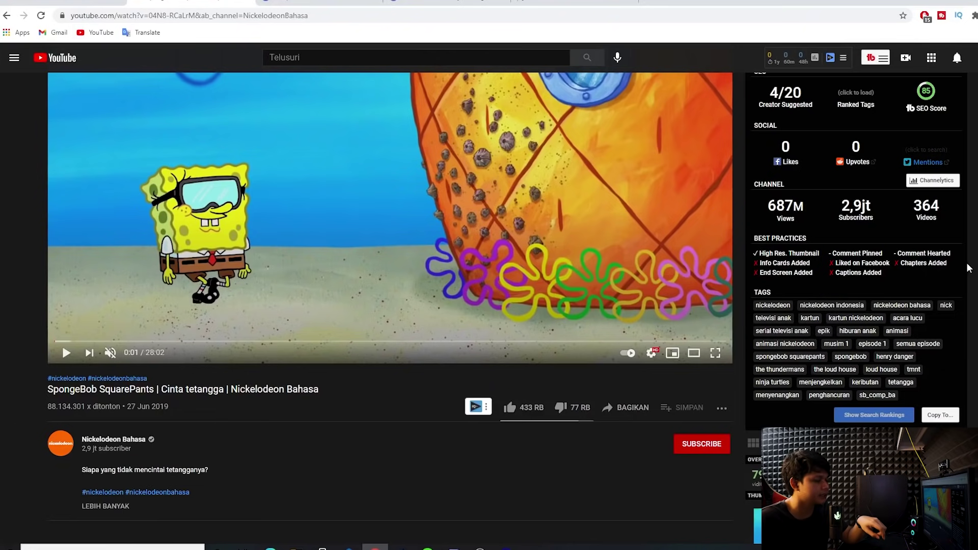
{"action": "scroll", "coordinate": [367, 356], "scroll_direction": "down", "scroll_amount": 3}
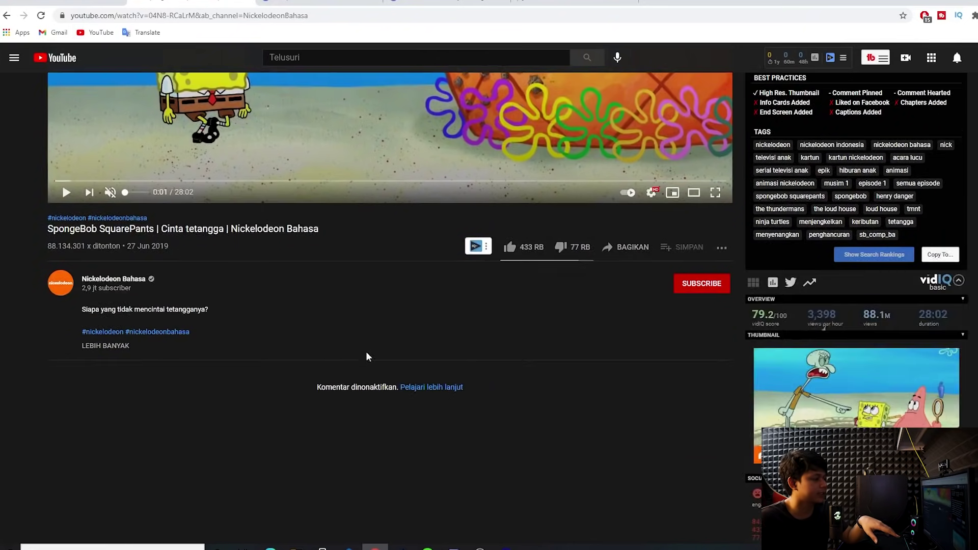
{"action": "scroll", "coordinate": [348, 346], "scroll_direction": "up", "scroll_amount": 3}
{"action": "scroll", "coordinate": [626, 254], "scroll_direction": "up", "scroll_amount": 2}
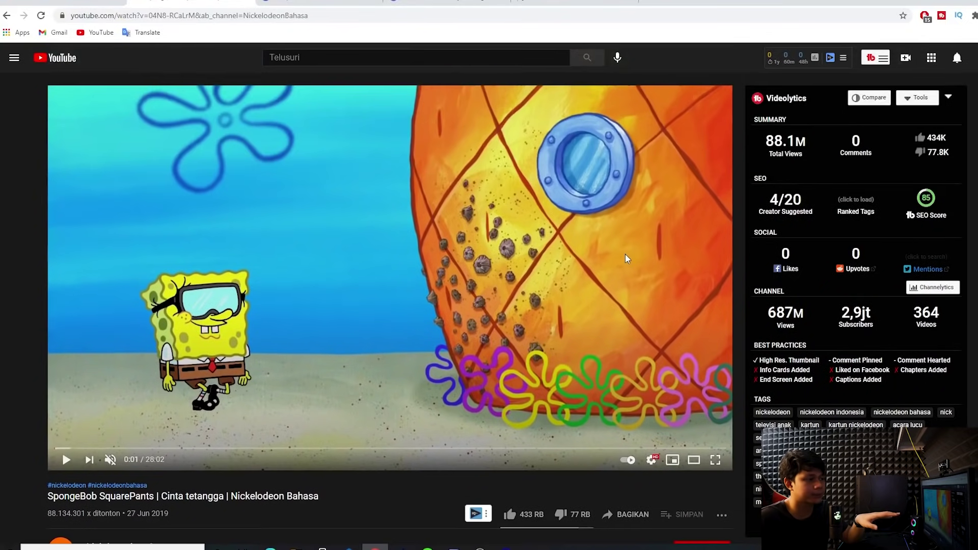
{"action": "scroll", "coordinate": [625, 254], "scroll_direction": "down", "scroll_amount": 3}
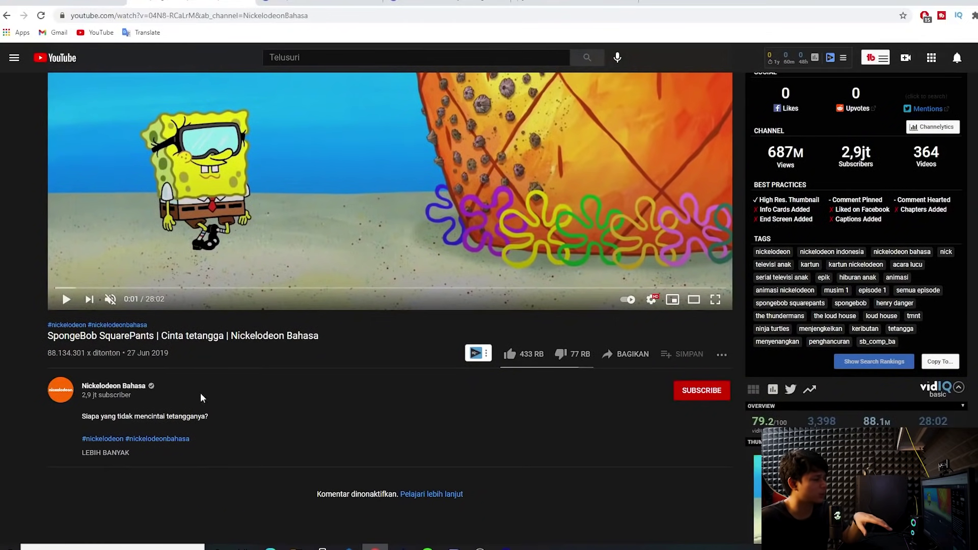
Open the Nickelodeon Bahasa channel page and examine the channel keywords listed under Channelytics.
{"action": "left_click", "coordinate": [114, 388]}
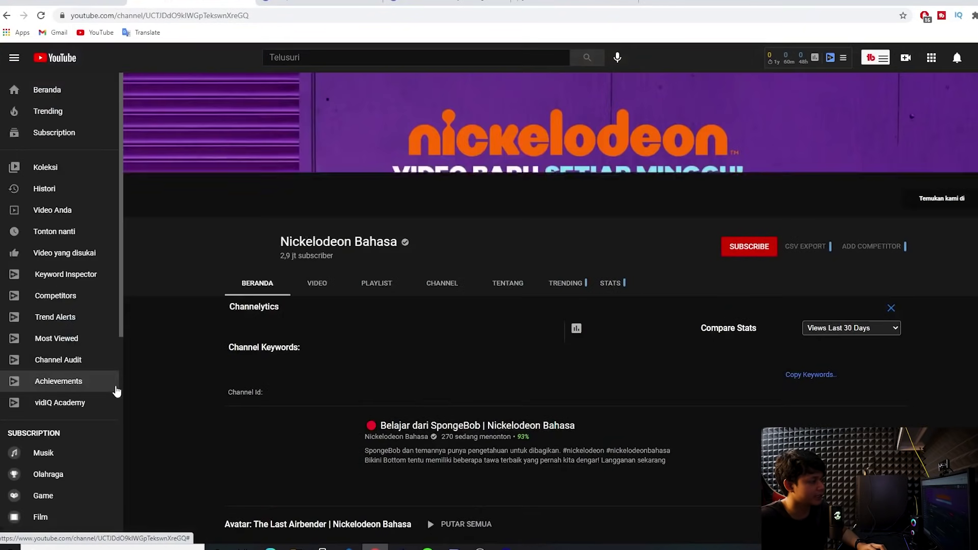
{"action": "scroll", "coordinate": [274, 359], "scroll_direction": "down", "scroll_amount": 2}
{"action": "left_click_drag", "start_coordinate": [248, 347], "coordinate": [323, 347]}
{"action": "left_click", "coordinate": [321, 348]}
{"action": "scroll", "coordinate": [316, 352], "scroll_direction": "up", "scroll_amount": 2}
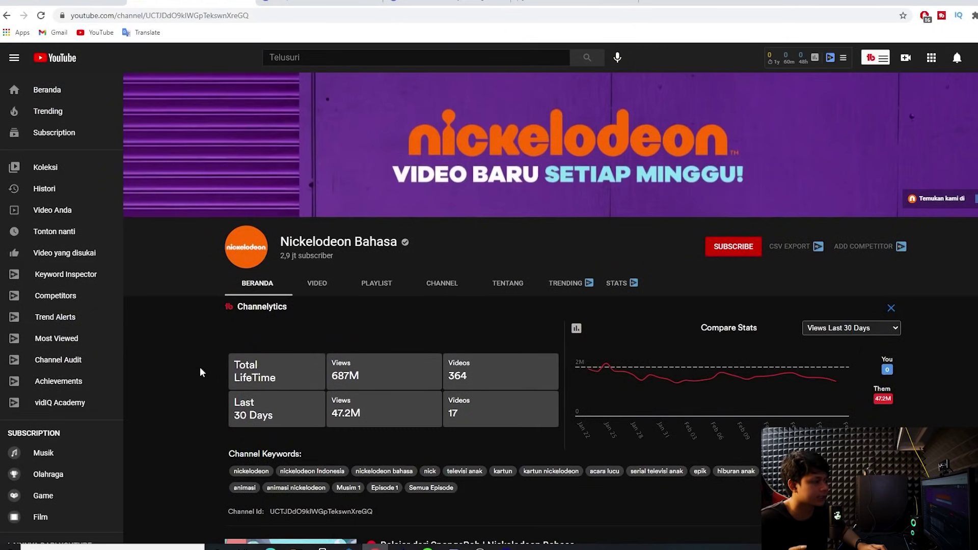
{"action": "scroll", "coordinate": [199, 366], "scroll_direction": "down", "scroll_amount": 2}
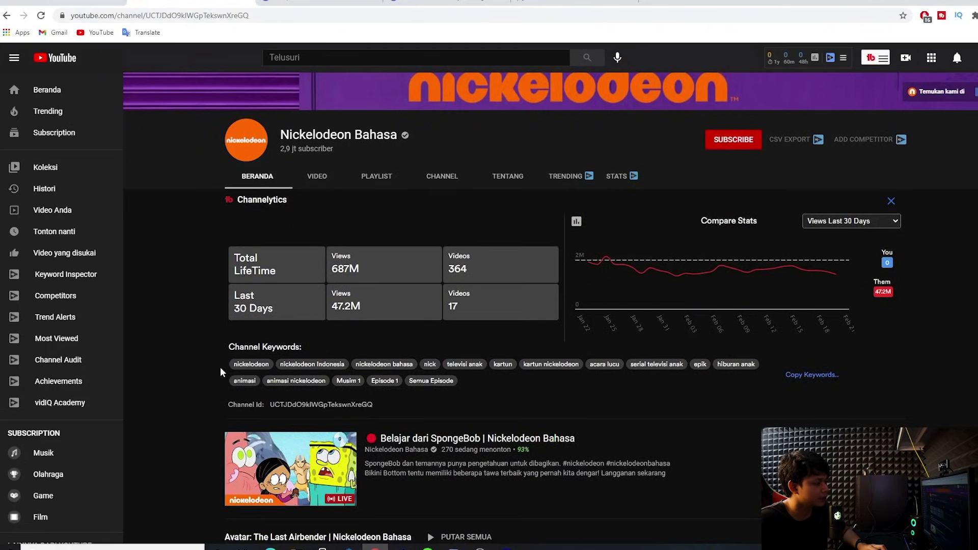
{"action": "left_click_drag", "start_coordinate": [220, 367], "coordinate": [418, 535]}
{"action": "left_click", "coordinate": [525, 395]}
{"action": "left_click_drag", "start_coordinate": [526, 400], "coordinate": [231, 363]}
{"action": "left_click", "coordinate": [202, 365]}
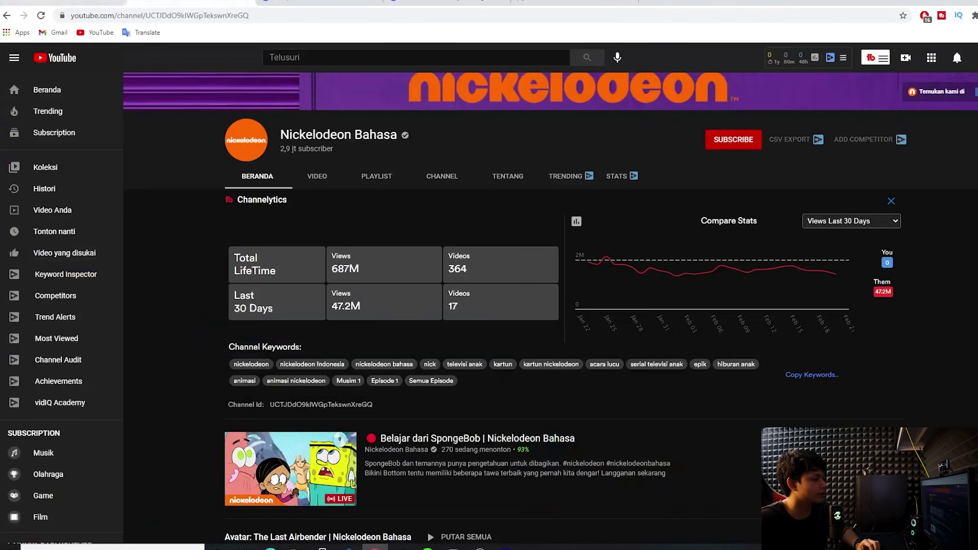
Compare the Channel Keywords section on the Nickelodeon Bahasa page with the Keywords setting in YouTube Studio.
{"action": "left_click_drag", "start_coordinate": [239, 347], "coordinate": [297, 345]}
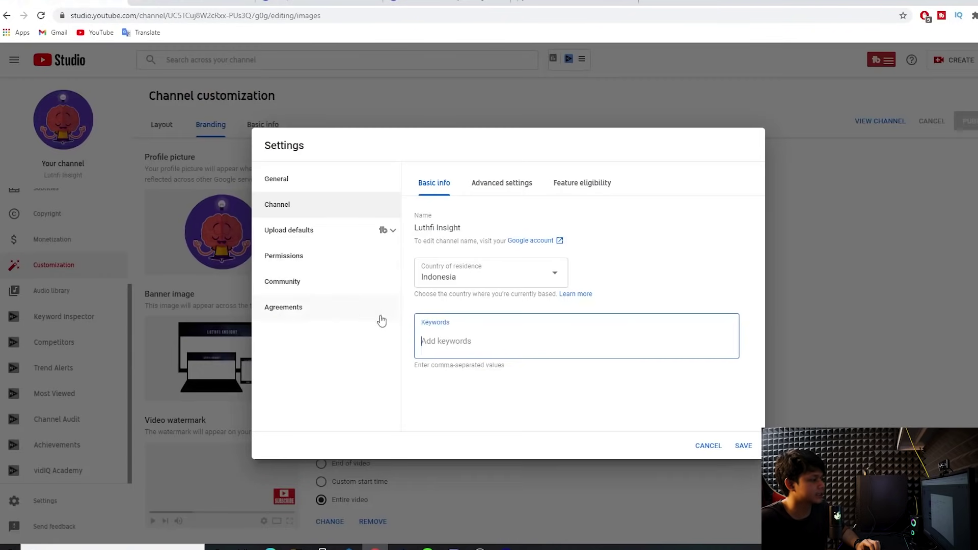
{"action": "left_click", "coordinate": [435, 321]}
{"action": "left_click_drag", "start_coordinate": [434, 321], "coordinate": [463, 322]}
{"action": "left_click", "coordinate": [493, 341]}
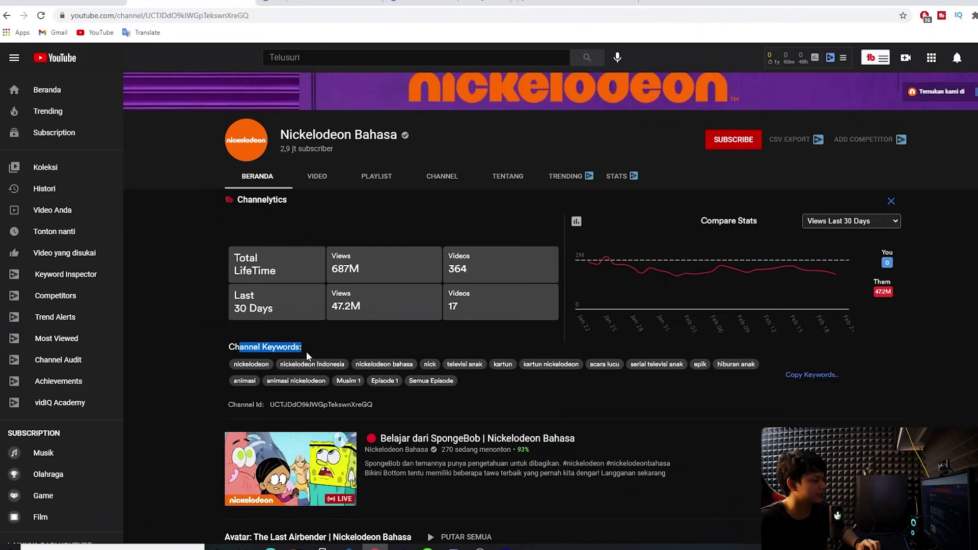
{"action": "left_click", "coordinate": [307, 352]}
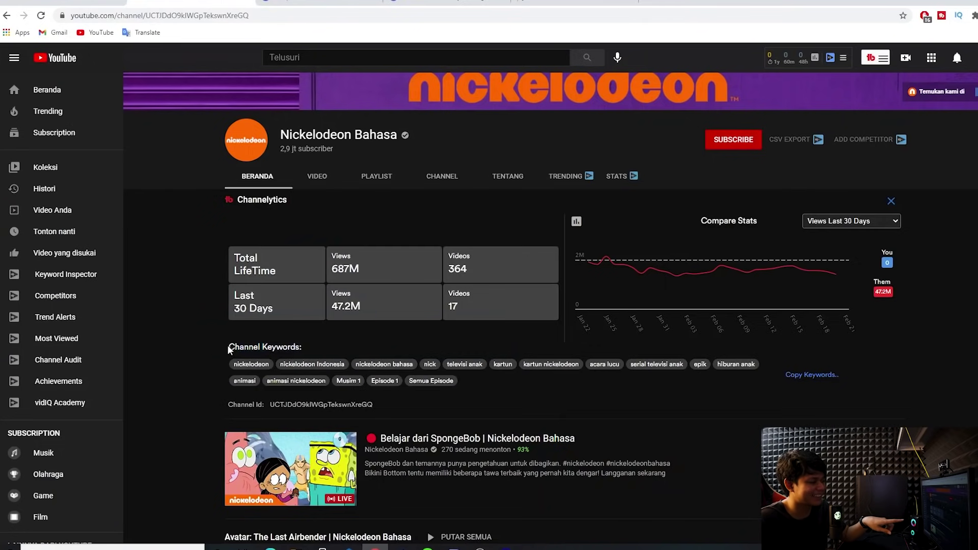
{"action": "left_click_drag", "start_coordinate": [229, 350], "coordinate": [272, 351]}
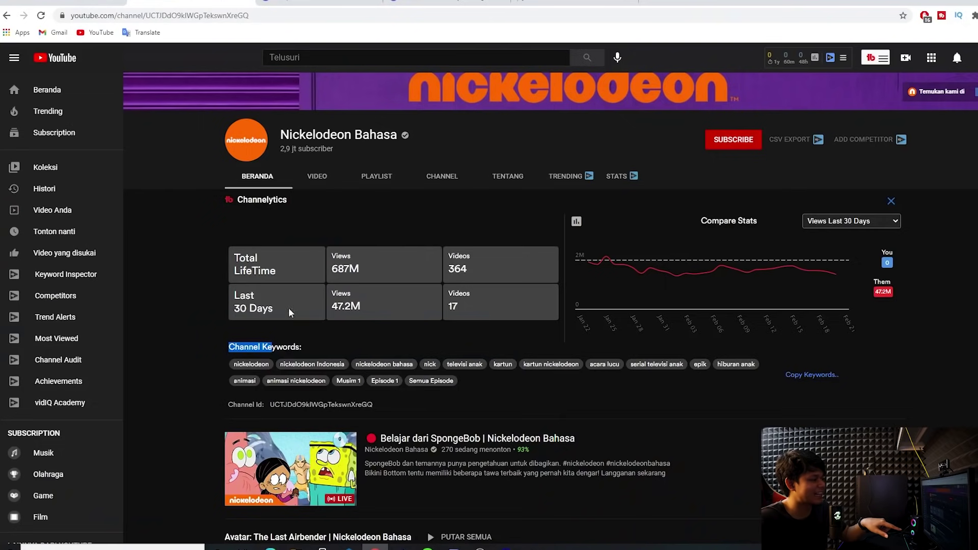
{"action": "left_click", "coordinate": [219, 346]}
{"action": "left_click_drag", "start_coordinate": [219, 347], "coordinate": [304, 350]}
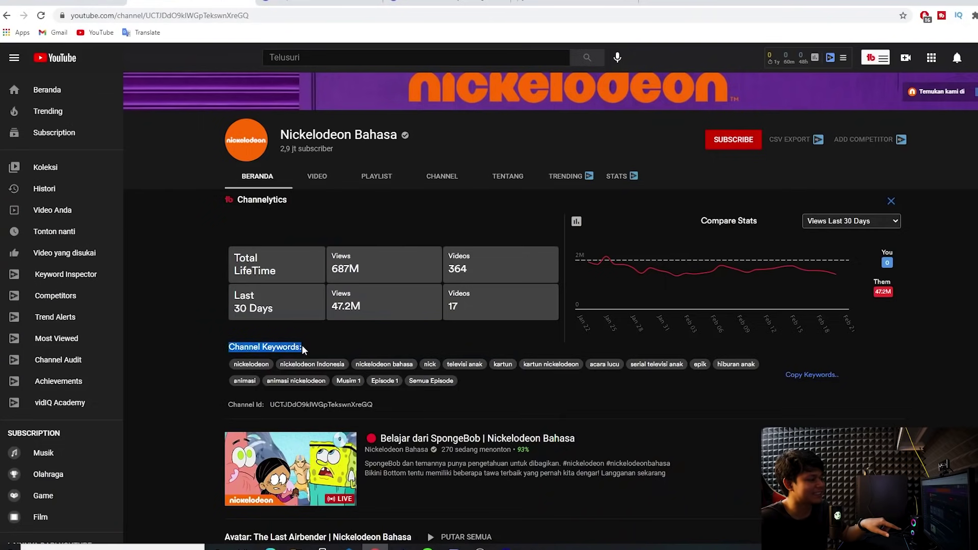
{"action": "left_click", "coordinate": [341, 345]}
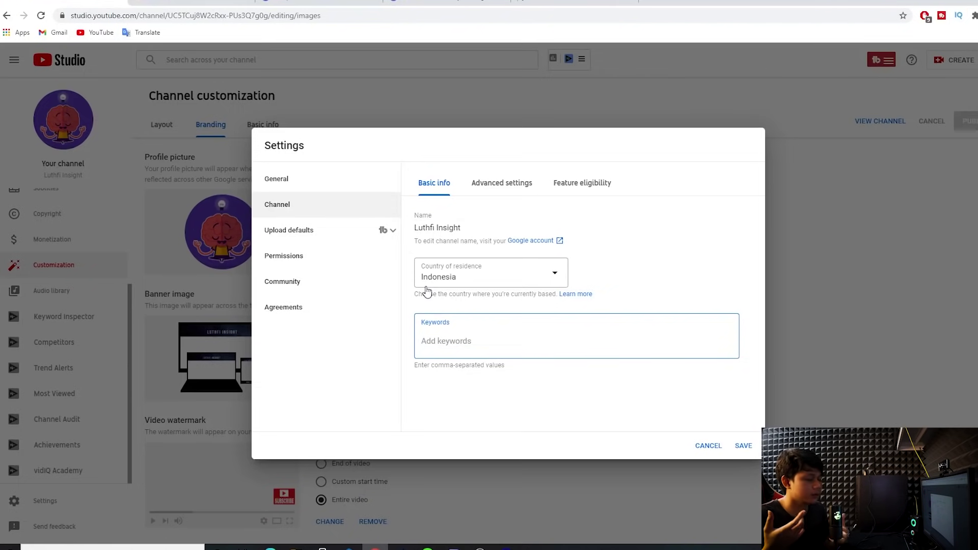
Search YouTube for "konspirasi" videos.
{"action": "left_click", "coordinate": [213, 4]}
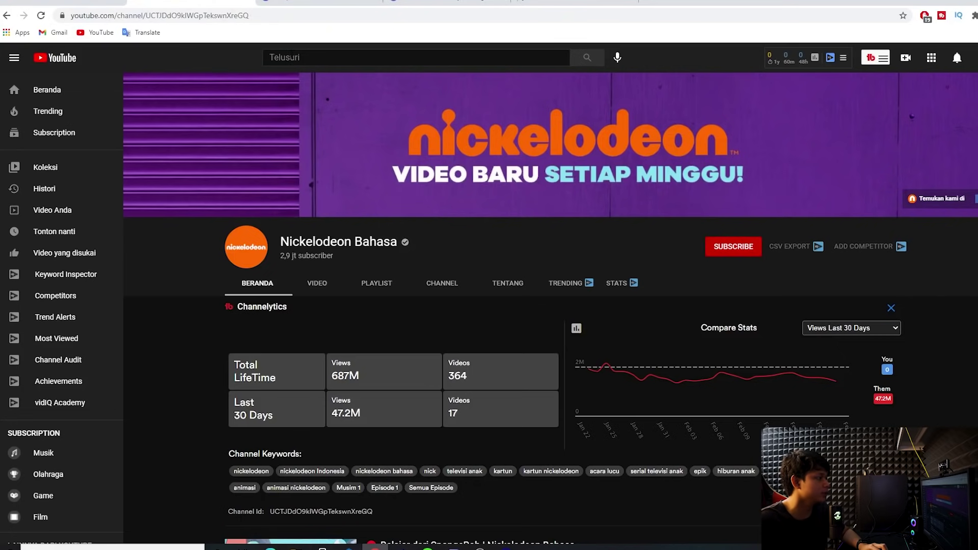
{"action": "left_click", "coordinate": [306, 57]}
{"action": "type", "text": "konspirasi"}
{"action": "key", "text": "Return"}
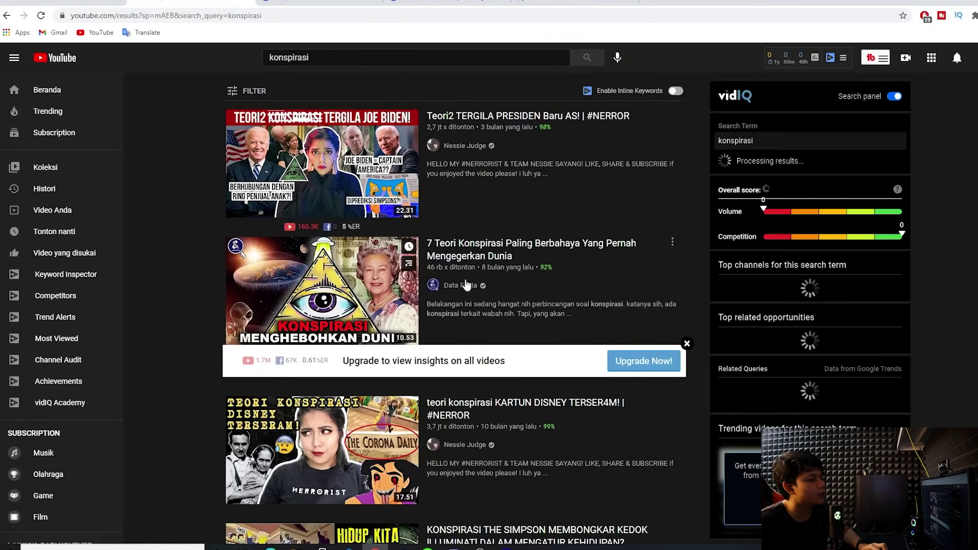
Open the Data Fakta channel from the results and examine its channel keywords under Channelytics.
{"action": "left_click", "coordinate": [461, 285]}
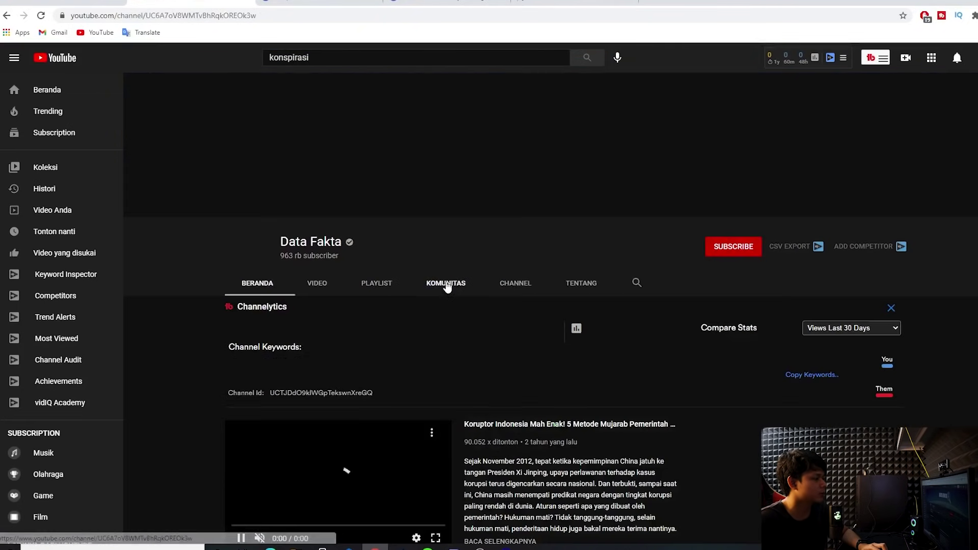
{"action": "scroll", "coordinate": [330, 304], "scroll_direction": "down", "scroll_amount": 3}
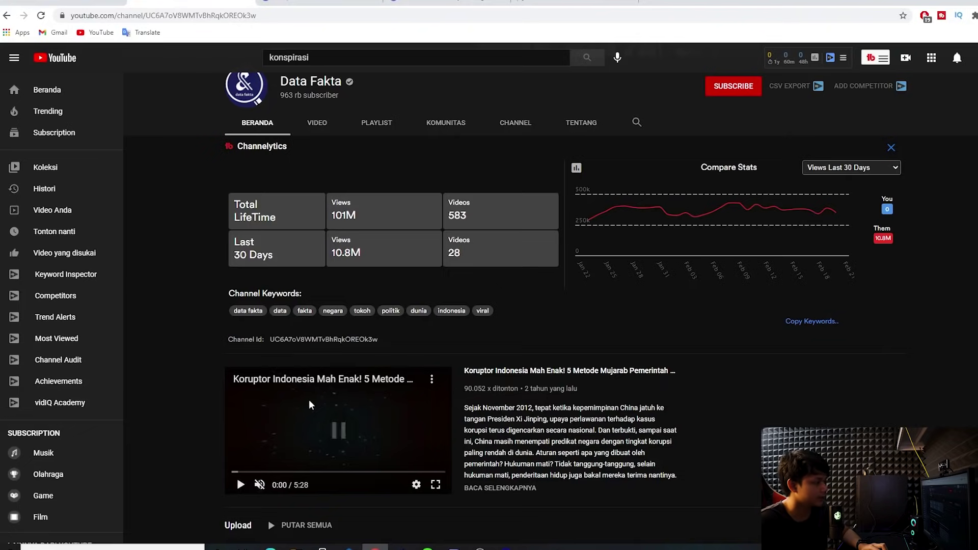
{"action": "scroll", "coordinate": [288, 335], "scroll_direction": "up", "scroll_amount": 3}
{"action": "scroll", "coordinate": [286, 331], "scroll_direction": "down", "scroll_amount": 2}
{"action": "scroll", "coordinate": [246, 339], "scroll_direction": "down", "scroll_amount": 1}
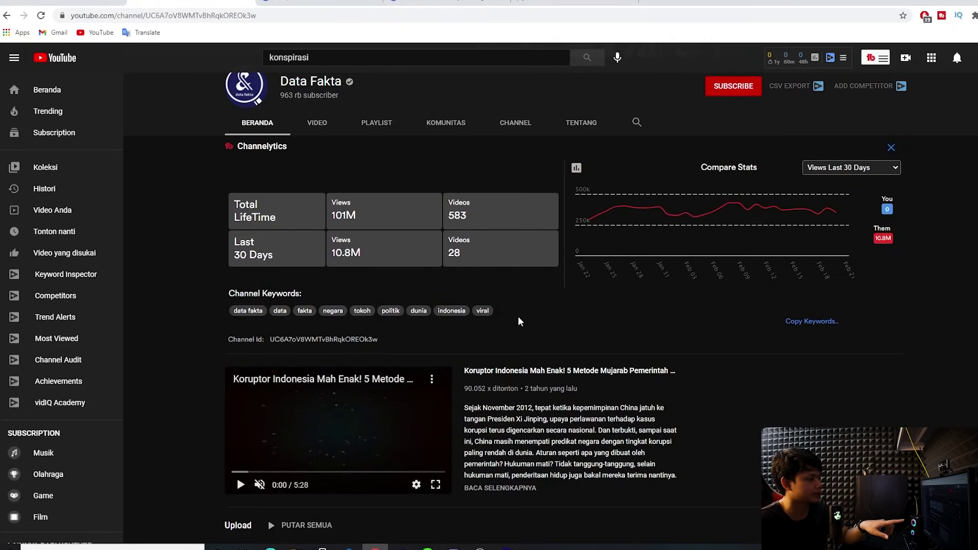
{"action": "left_click_drag", "start_coordinate": [410, 312], "coordinate": [427, 311]}
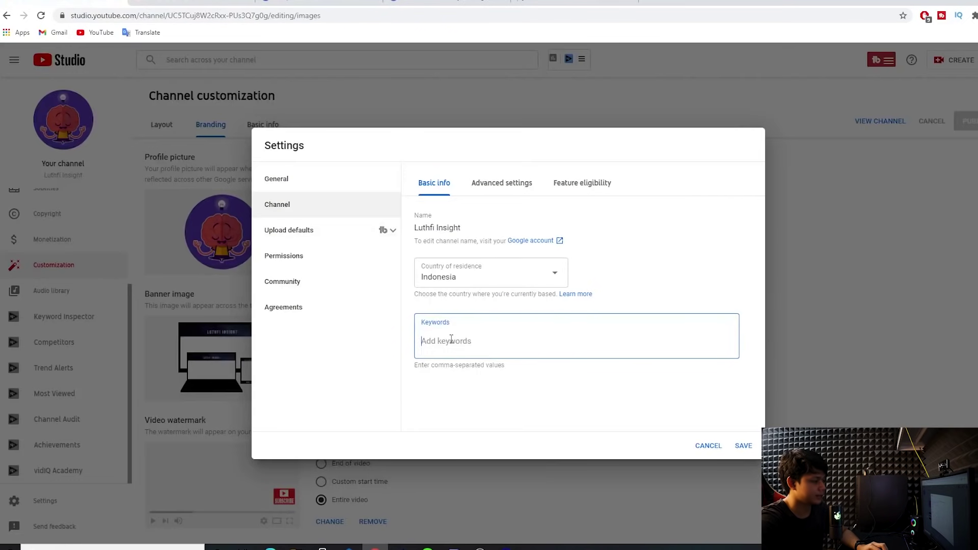
Add "indonesia", "konspirasi" and "viral" to the channel's Keywords in the YouTube Studio settings.
{"action": "type", "text": "indonesia,konspirasi,"}
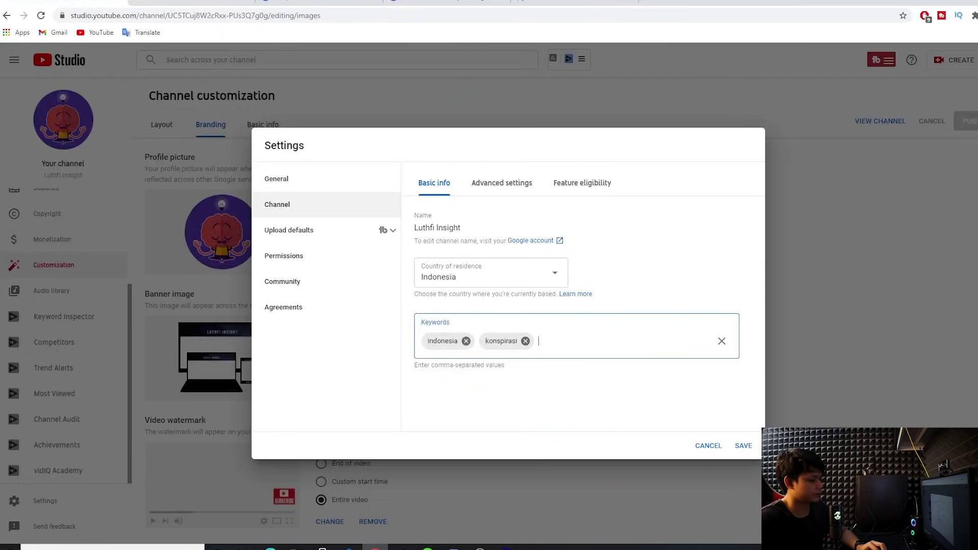
{"action": "type", "text": "viral,"}
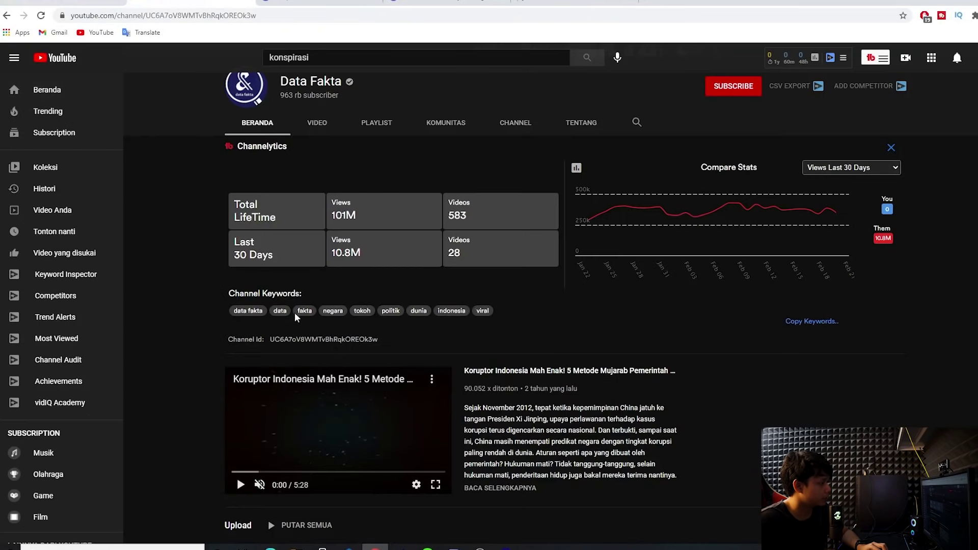
{"action": "scroll", "coordinate": [406, 367], "scroll_direction": "up", "scroll_amount": 3}
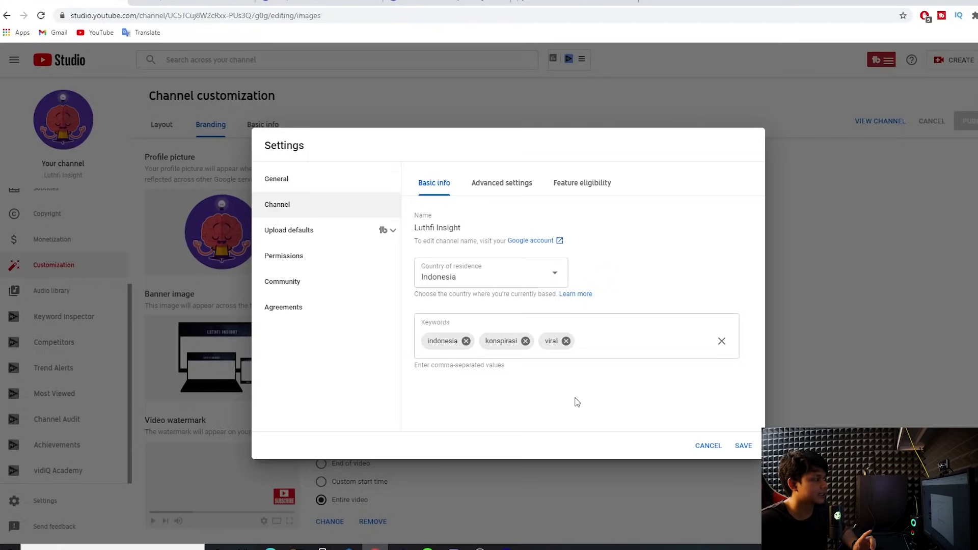
Return to the "konspirasi" results, open the Kamar JERI channel and examine its channel keywords.
{"action": "left_click", "coordinate": [200, 4]}
{"action": "scroll", "coordinate": [182, 278], "scroll_direction": "down", "scroll_amount": 7}
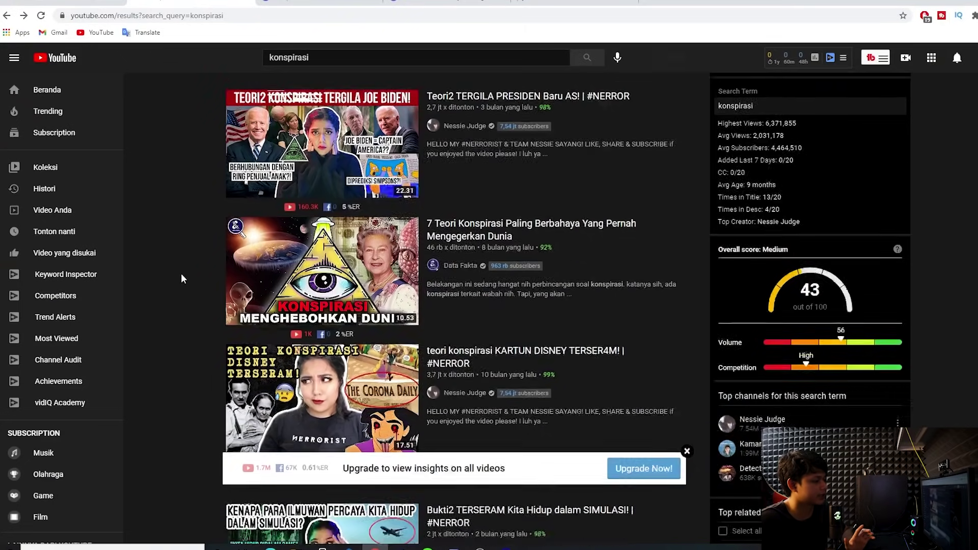
{"action": "scroll", "coordinate": [193, 275], "scroll_direction": "down", "scroll_amount": 2}
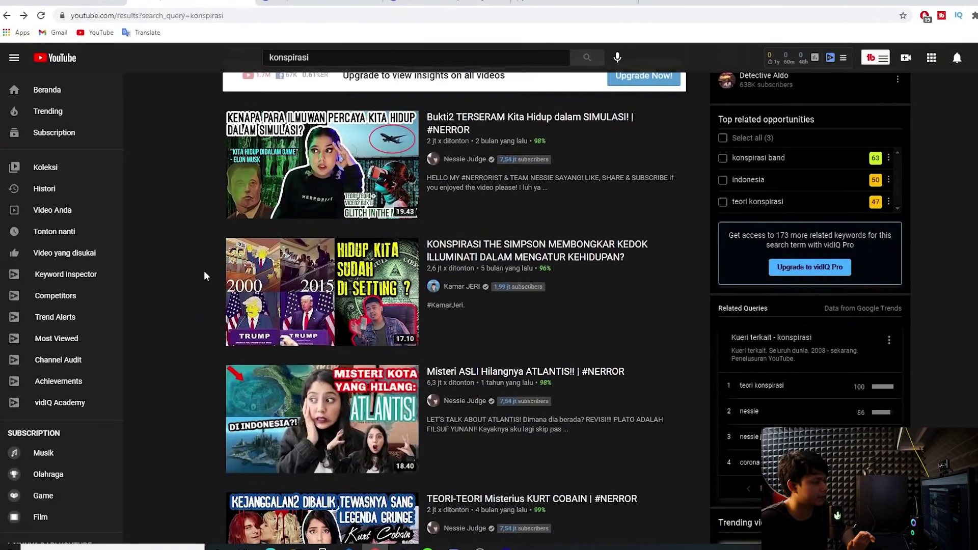
{"action": "left_click", "coordinate": [472, 288]}
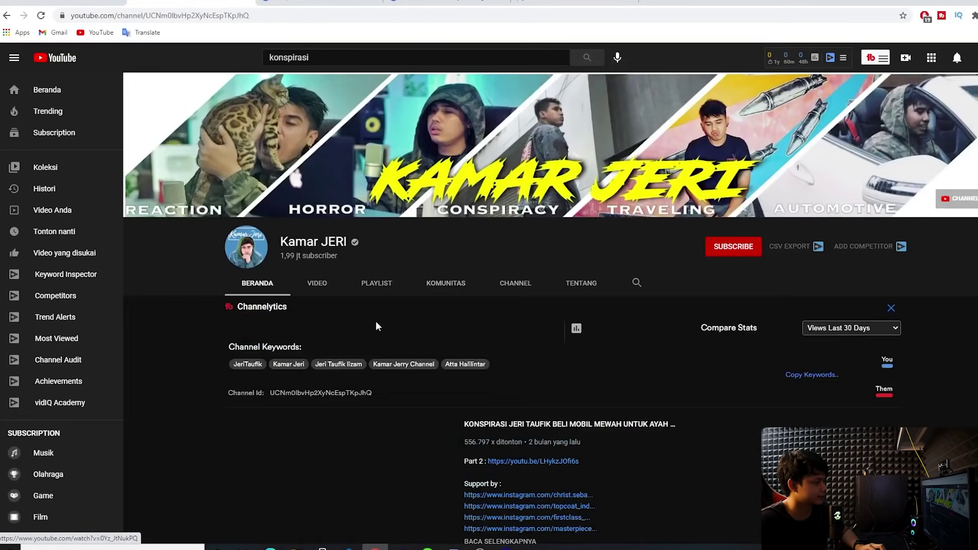
{"action": "scroll", "coordinate": [356, 367], "scroll_direction": "down", "scroll_amount": 2}
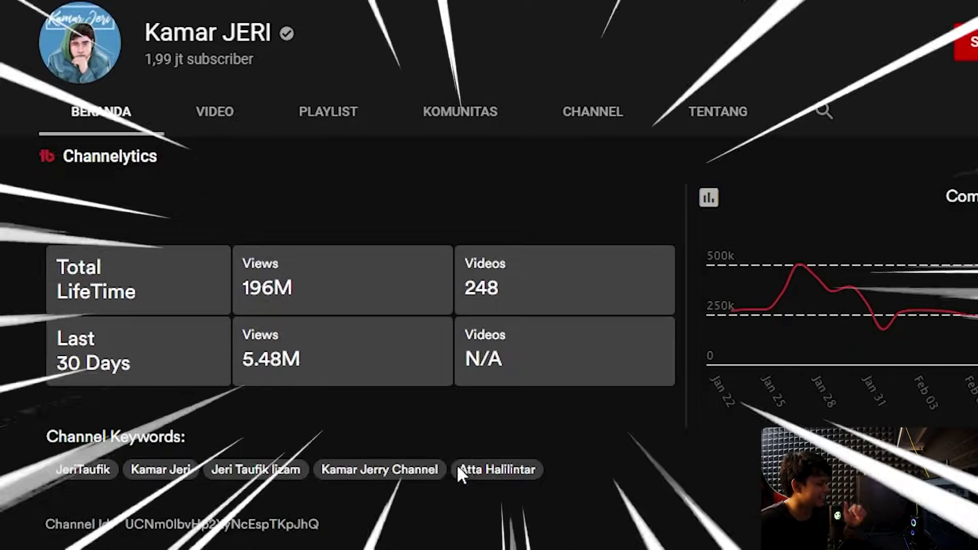
{"action": "left_click_drag", "start_coordinate": [457, 469], "coordinate": [532, 469]}
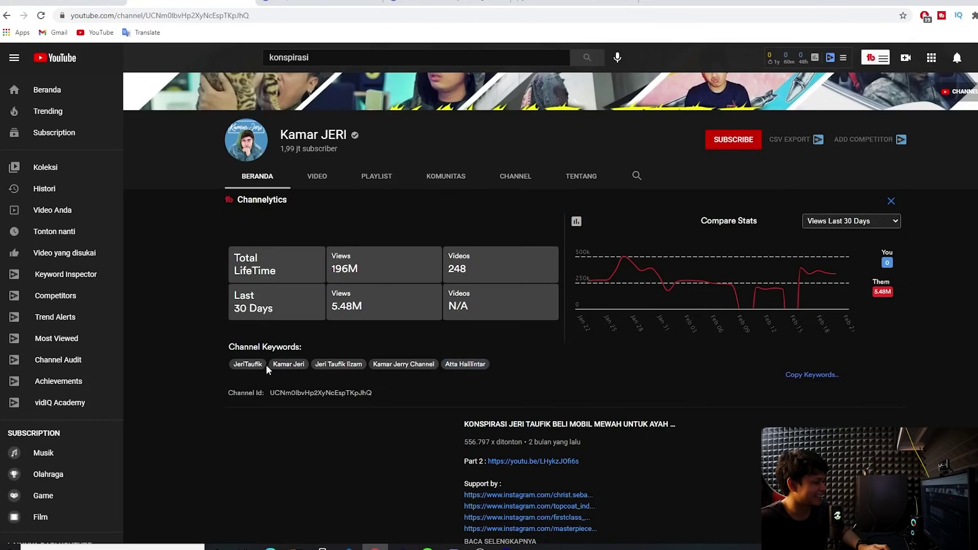
{"action": "left_click_drag", "start_coordinate": [266, 364], "coordinate": [523, 365]}
{"action": "left_click", "coordinate": [524, 366]}
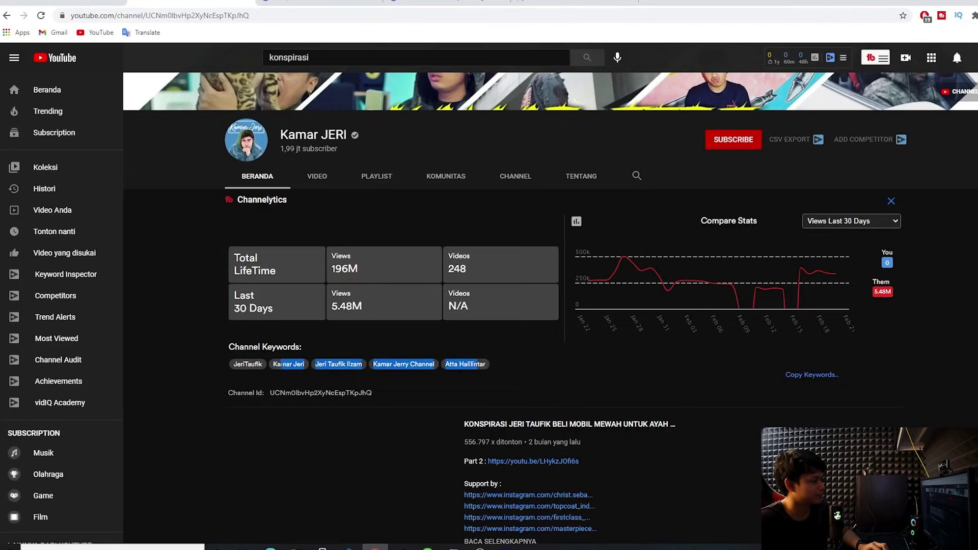
Go back to the "konspirasi" results and open the Willy Kun channel.
{"action": "key", "text": "alt+Left"}
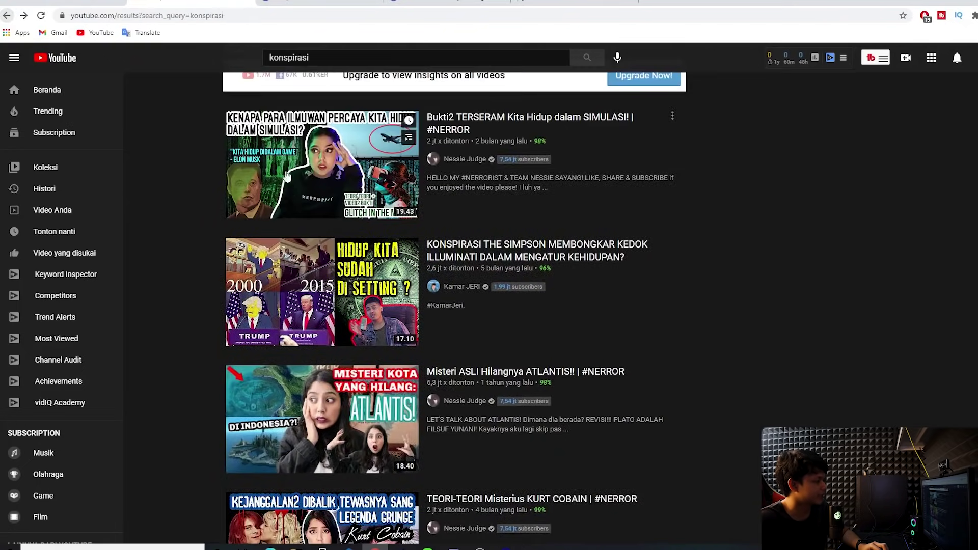
{"action": "scroll", "coordinate": [281, 220], "scroll_direction": "down", "scroll_amount": 5}
{"action": "scroll", "coordinate": [281, 220], "scroll_direction": "down", "scroll_amount": 3}
{"action": "scroll", "coordinate": [206, 224], "scroll_direction": "up", "scroll_amount": 3}
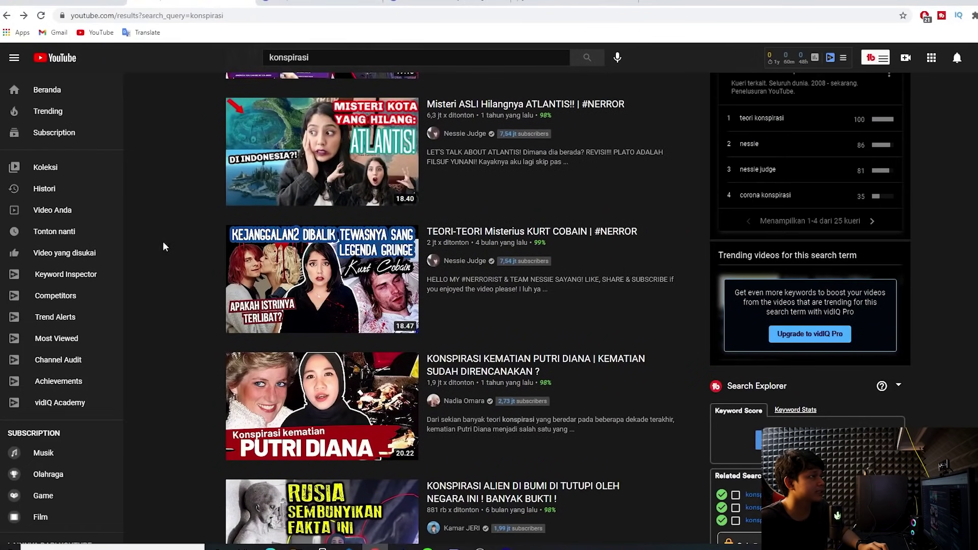
{"action": "mouse_move", "coordinate": [331, 279]}
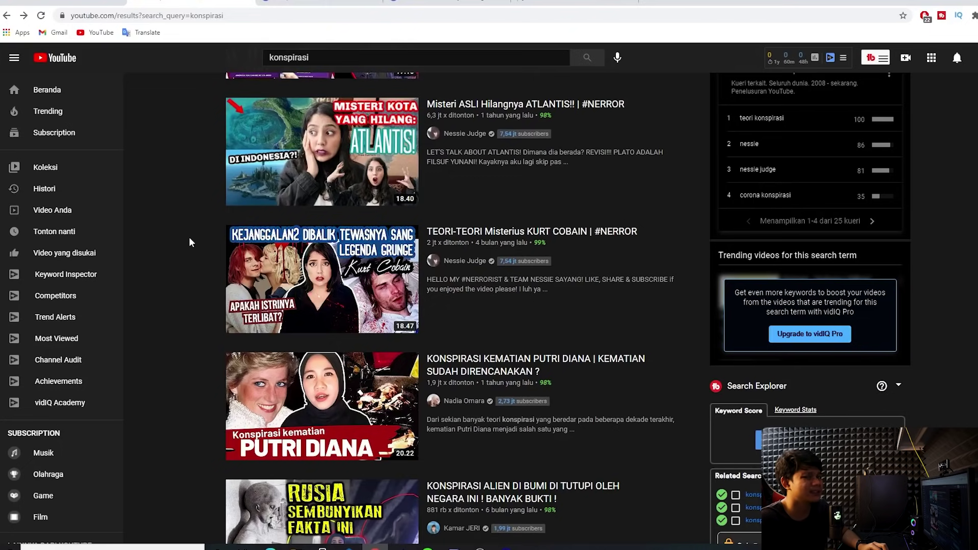
{"action": "scroll", "coordinate": [189, 242], "scroll_direction": "down", "scroll_amount": 2}
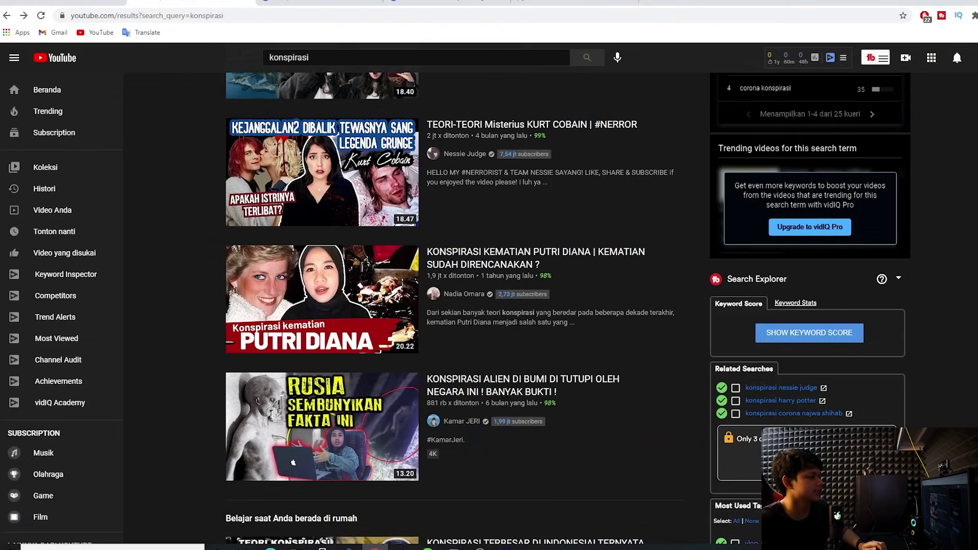
{"action": "scroll", "coordinate": [669, 269], "scroll_direction": "down", "scroll_amount": 5}
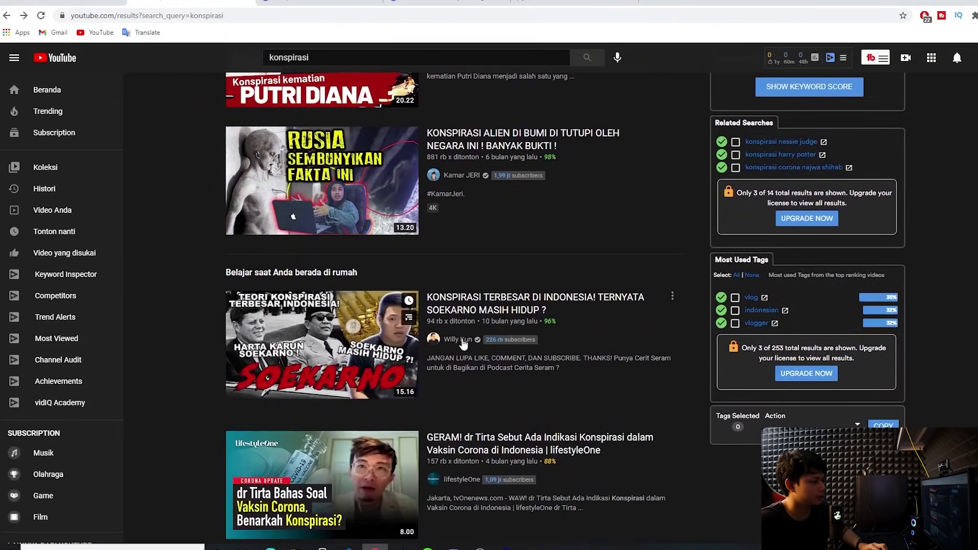
{"action": "left_click", "coordinate": [453, 345]}
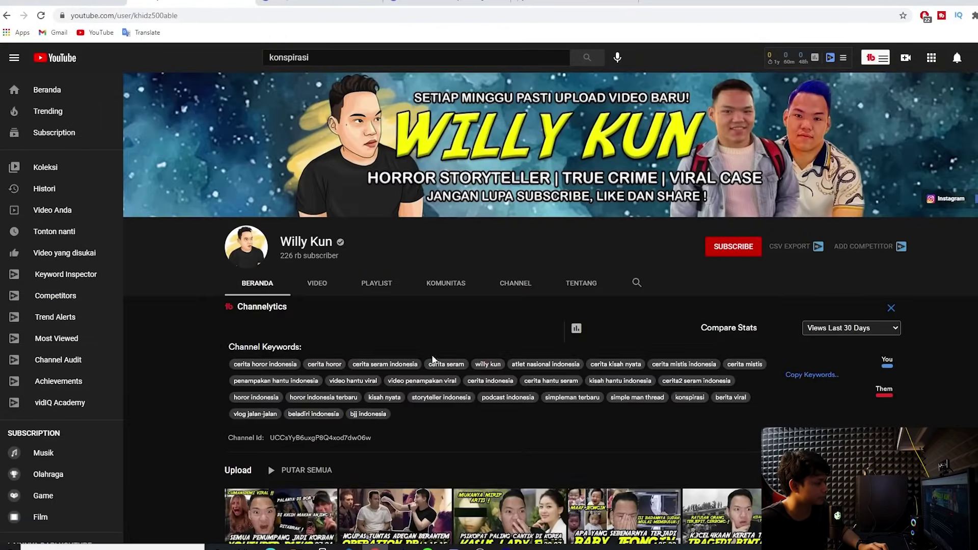
Examine the channel keywords and statistics listed under Channelytics on the Willy Kun page.
{"action": "scroll", "coordinate": [389, 362], "scroll_direction": "down", "scroll_amount": 5}
{"action": "scroll", "coordinate": [386, 359], "scroll_direction": "up", "scroll_amount": 4}
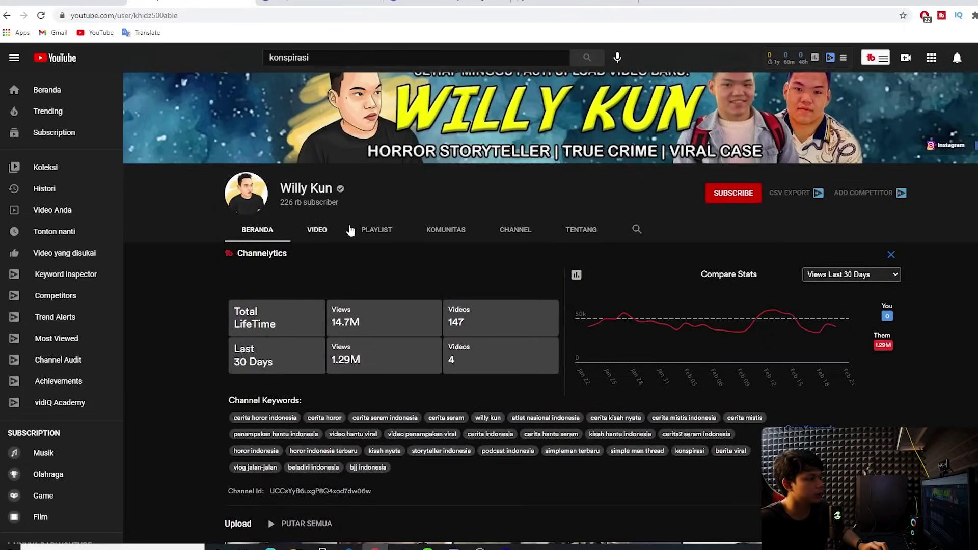
{"action": "scroll", "coordinate": [432, 237], "scroll_direction": "down", "scroll_amount": 3}
{"action": "left_click_drag", "start_coordinate": [233, 311], "coordinate": [474, 360]}
{"action": "left_click", "coordinate": [475, 362]}
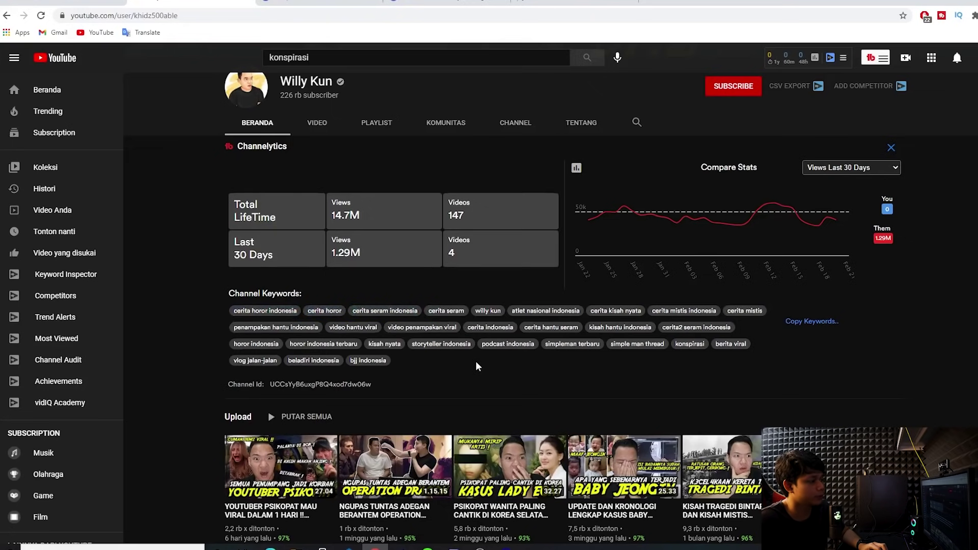
{"action": "scroll", "coordinate": [475, 363], "scroll_direction": "up", "scroll_amount": 3}
{"action": "scroll", "coordinate": [475, 365], "scroll_direction": "down", "scroll_amount": 2}
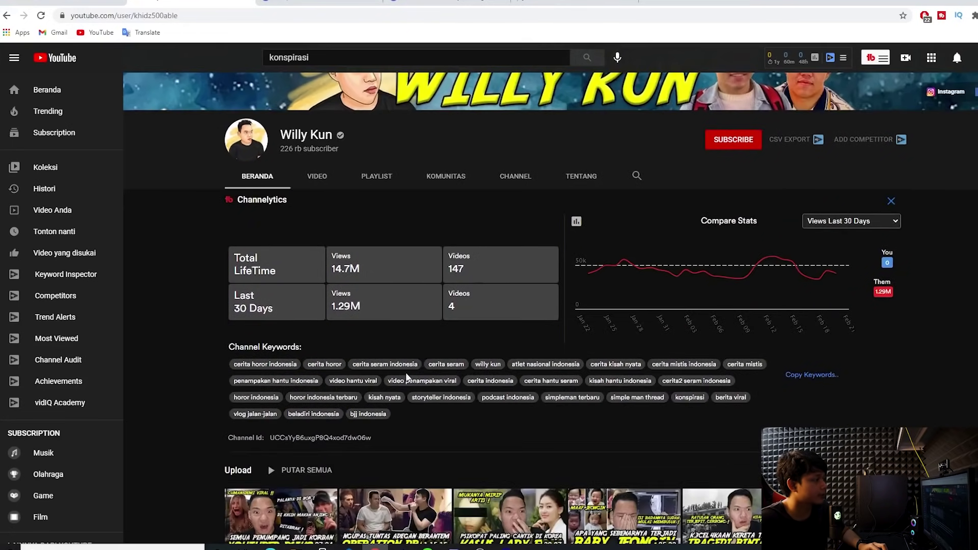
{"action": "scroll", "coordinate": [420, 375], "scroll_direction": "down", "scroll_amount": 2}
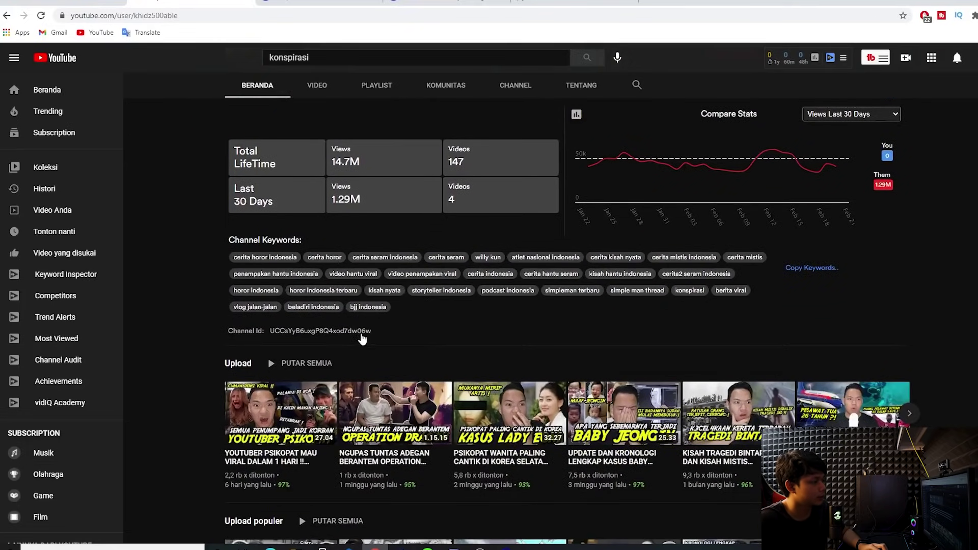
Copy the keyword "cerita horor indonesia" from the Willy Kun page into the channel's Keywords setting in YouTube Studio.
{"action": "scroll", "coordinate": [362, 338], "scroll_direction": "up", "scroll_amount": 1}
{"action": "left_click_drag", "start_coordinate": [390, 360], "coordinate": [228, 316]}
{"action": "triple_click", "coordinate": [231, 314]}
{"action": "key", "text": "ctrl+c"}
{"action": "left_click", "coordinate": [178, 2]}
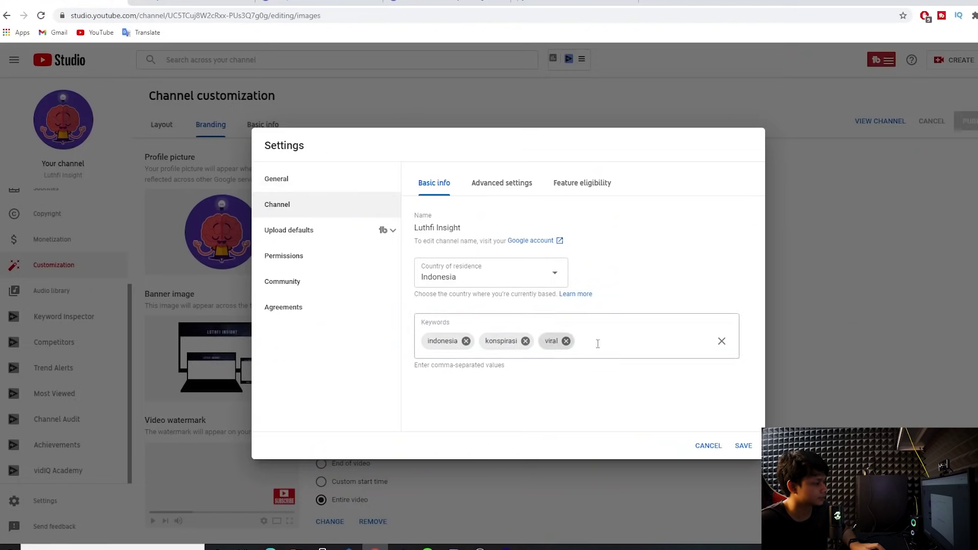
{"action": "key", "text": "ctrl+v"}
{"action": "left_click", "coordinate": [265, 2]}
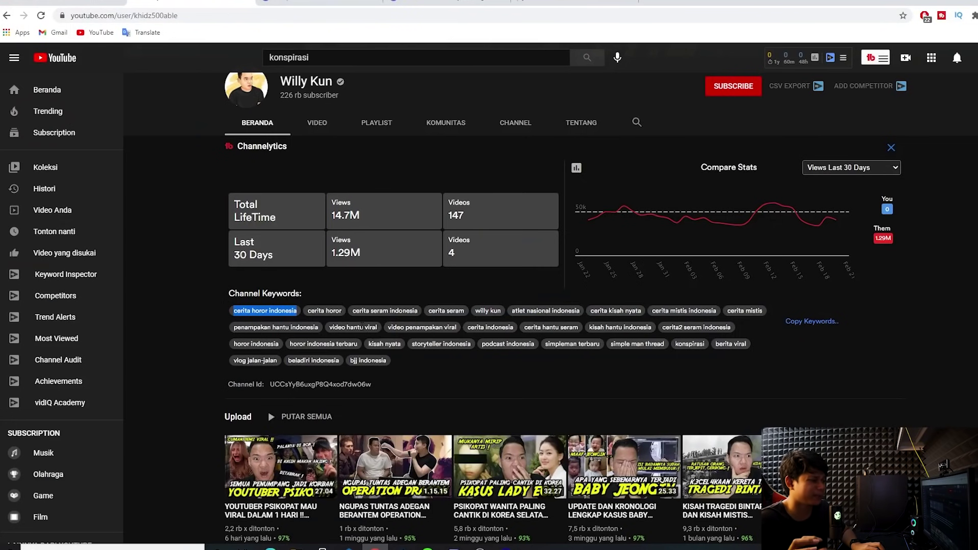
{"action": "triple_click", "coordinate": [324, 311]}
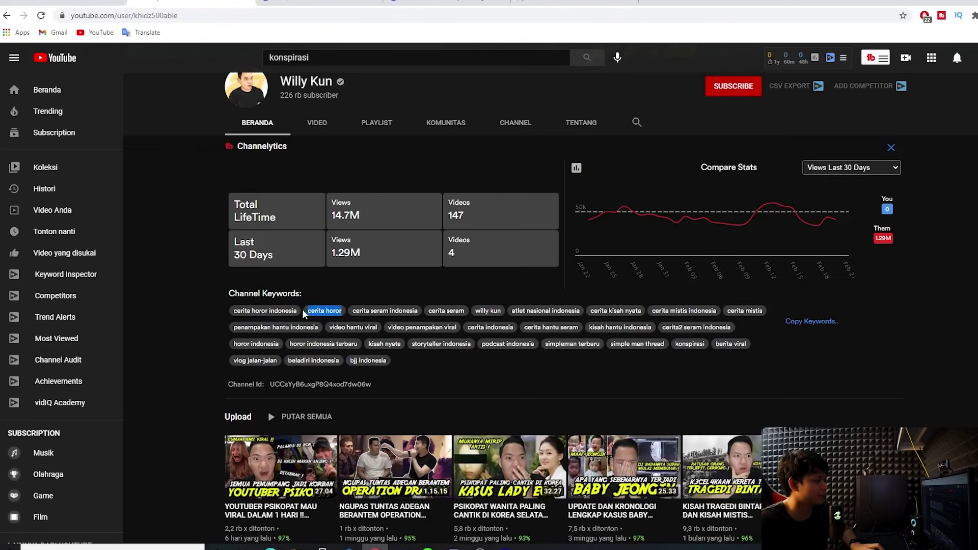
{"action": "key", "text": "ctrl+c"}
{"action": "left_click", "coordinate": [86, 3]}
{"action": "key", "text": "ctrl+v"}
{"action": "key", "text": "Return"}
{"action": "left_click", "coordinate": [286, 2]}
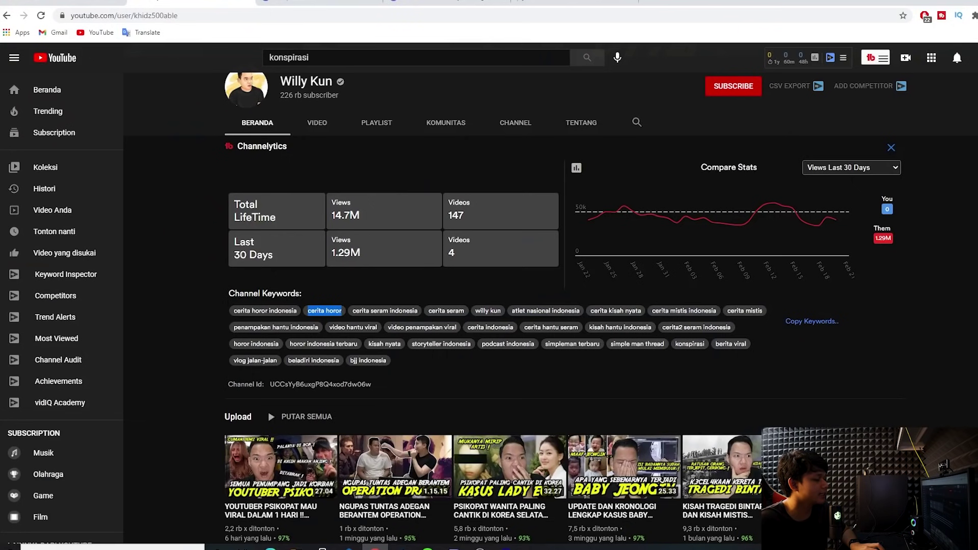
{"action": "scroll", "coordinate": [646, 375], "scroll_direction": "up", "scroll_amount": 3}
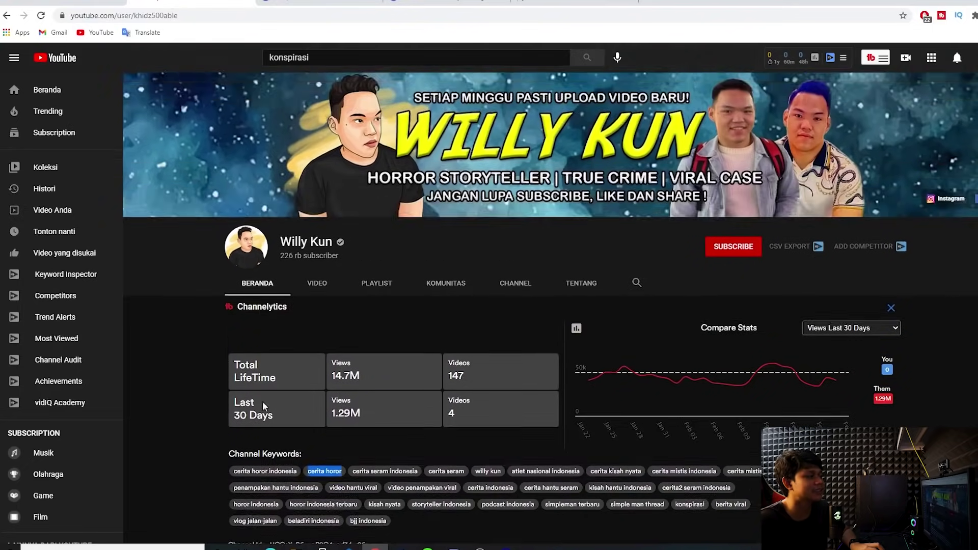
{"action": "scroll", "coordinate": [713, 392], "scroll_direction": "down", "scroll_amount": 2}
{"action": "left_click_drag", "start_coordinate": [747, 402], "coordinate": [711, 403]}
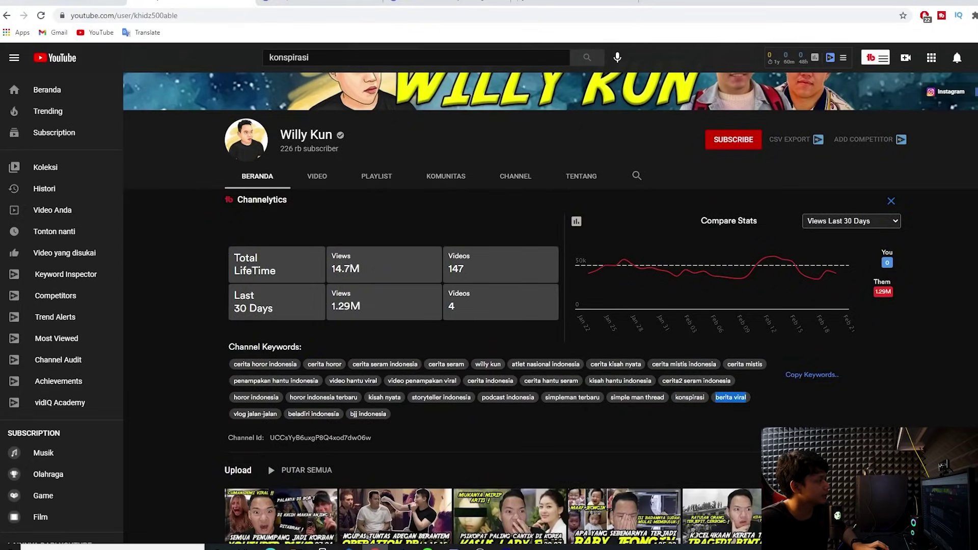
{"action": "key", "text": "ctrl+c"}
{"action": "left_click", "coordinate": [204, 3]}
{"action": "key", "text": "ctrl+v"}
{"action": "key", "text": "Return"}
{"action": "left_click", "coordinate": [286, 2]}
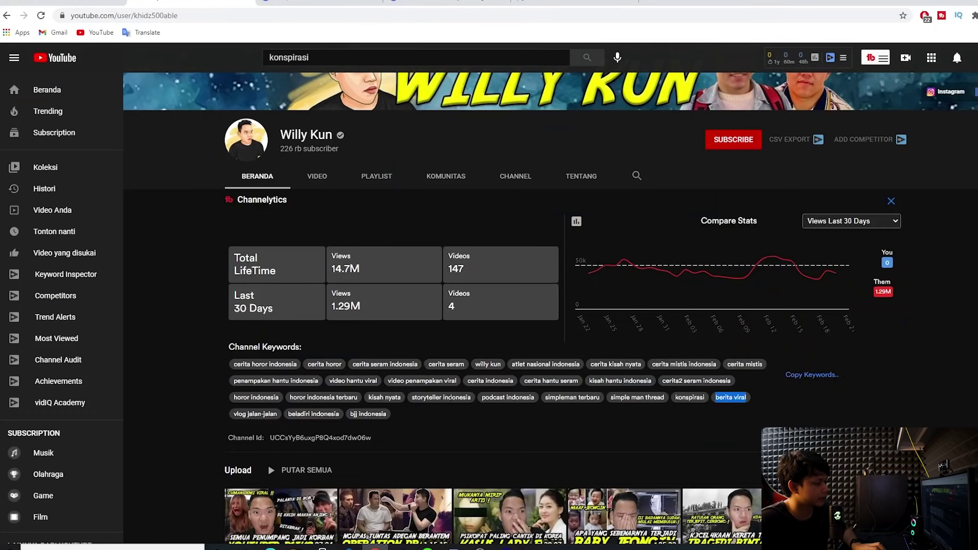
{"action": "left_click_drag", "start_coordinate": [474, 402], "coordinate": [410, 403]}
{"action": "key", "text": "ctrl+c"}
{"action": "left_click", "coordinate": [203, 2]}
{"action": "key", "text": "ctrl+v"}
{"action": "key", "text": "Return"}
{"action": "left_click", "coordinate": [285, 2]}
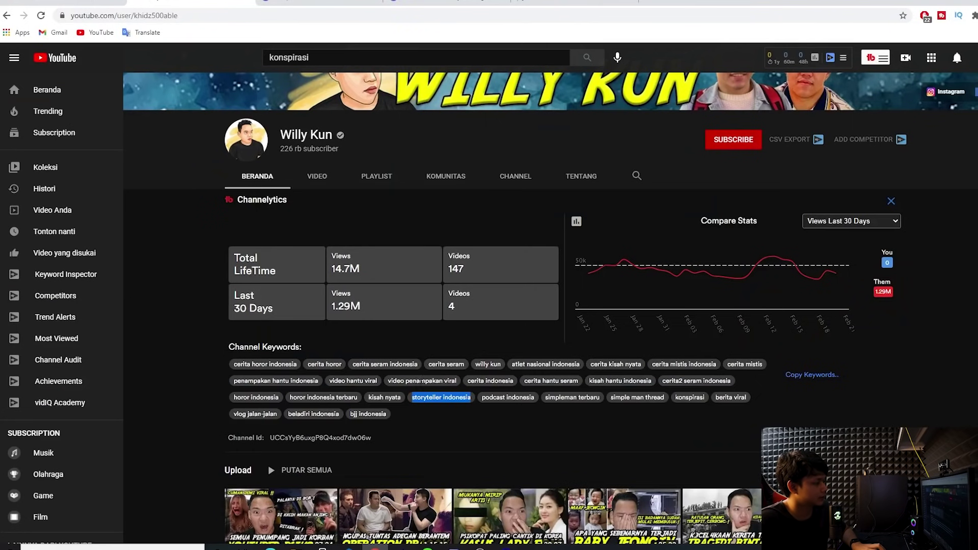
{"action": "left_click_drag", "start_coordinate": [405, 398], "coordinate": [374, 398]}
{"action": "key", "text": "ctrl+c"}
{"action": "left_click", "coordinate": [204, 3]}
{"action": "key", "text": "ctrl+v"}
{"action": "key", "text": "Return"}
{"action": "key", "text": "ctrl+Tab"}
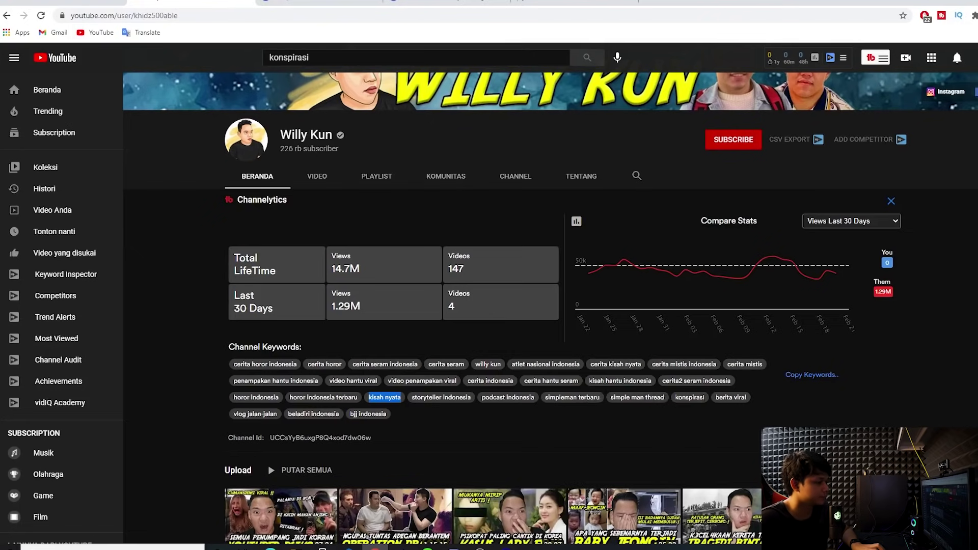
{"action": "left_click_drag", "start_coordinate": [663, 381], "coordinate": [734, 381]}
{"action": "key", "text": "ctrl+c"}
{"action": "key", "text": "ctrl+shift+Tab"}
{"action": "key", "text": "ctrl+v"}
{"action": "key", "text": "Return"}
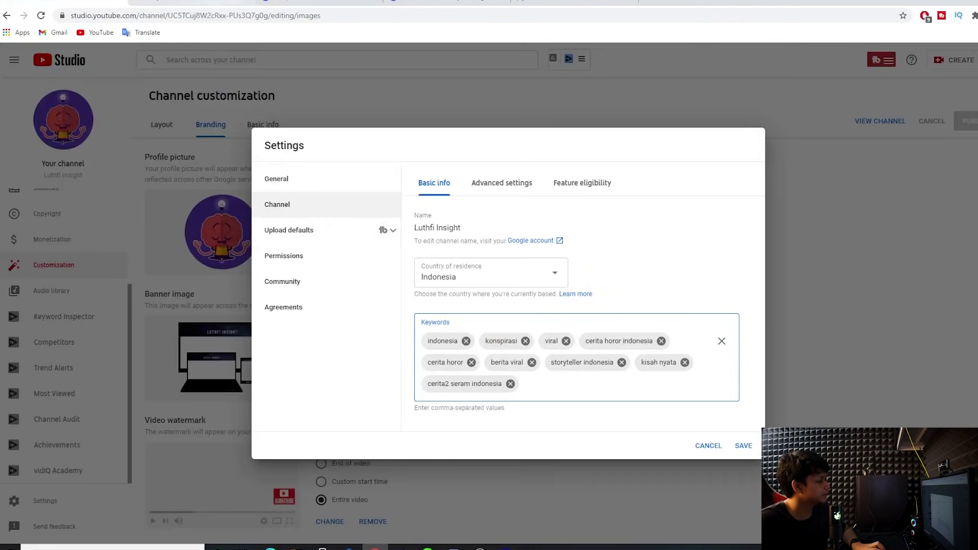
{"action": "key", "text": "ctrl+Tab"}
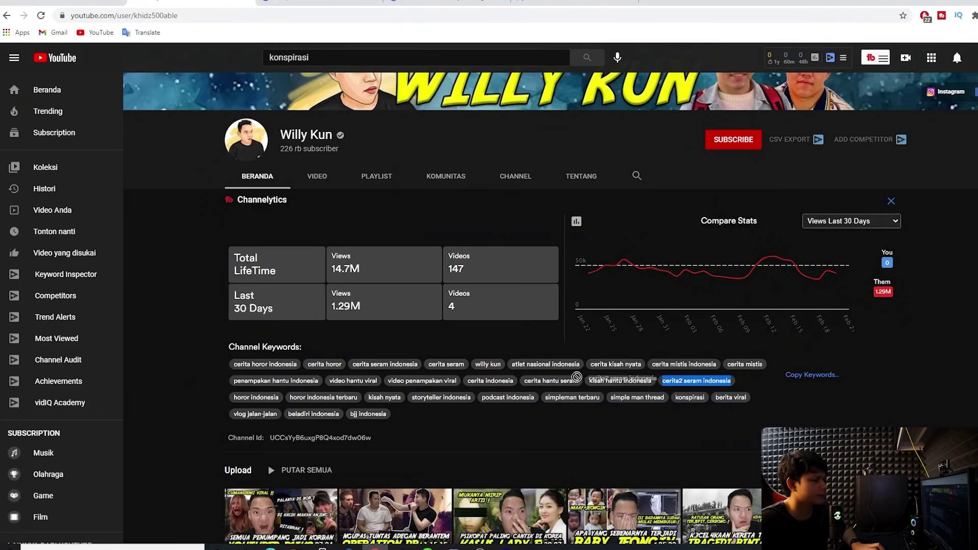
{"action": "left_click_drag", "start_coordinate": [589, 381], "coordinate": [654, 381]}
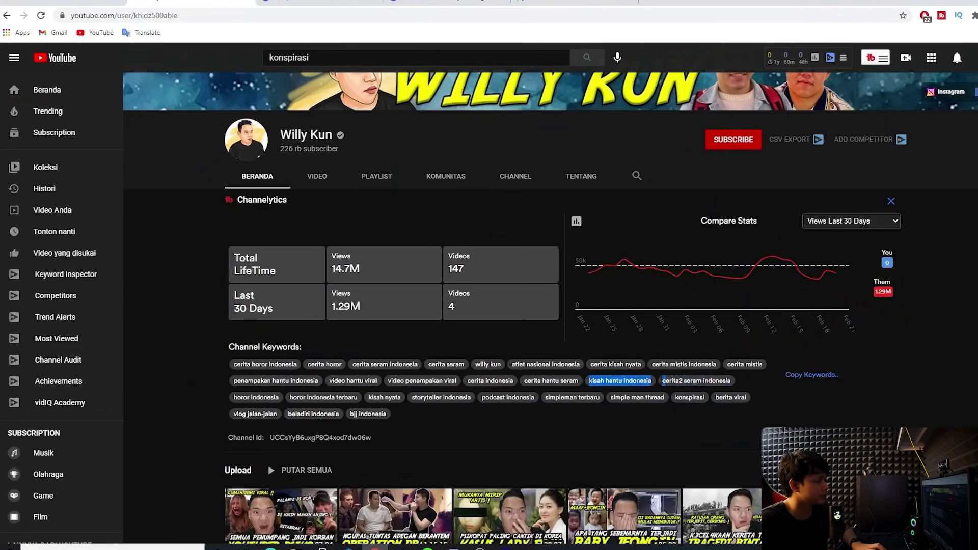
{"action": "key", "text": "ctrl+c"}
{"action": "key", "text": "ctrl+shift+Tab"}
{"action": "key", "text": "ctrl+v"}
{"action": "left_click", "coordinate": [613, 384]}
{"action": "key", "text": "ctrl+Tab"}
{"action": "left_click_drag", "start_coordinate": [653, 381], "coordinate": [589, 381]}
{"action": "key", "text": "ctrl+shift+Tab"}
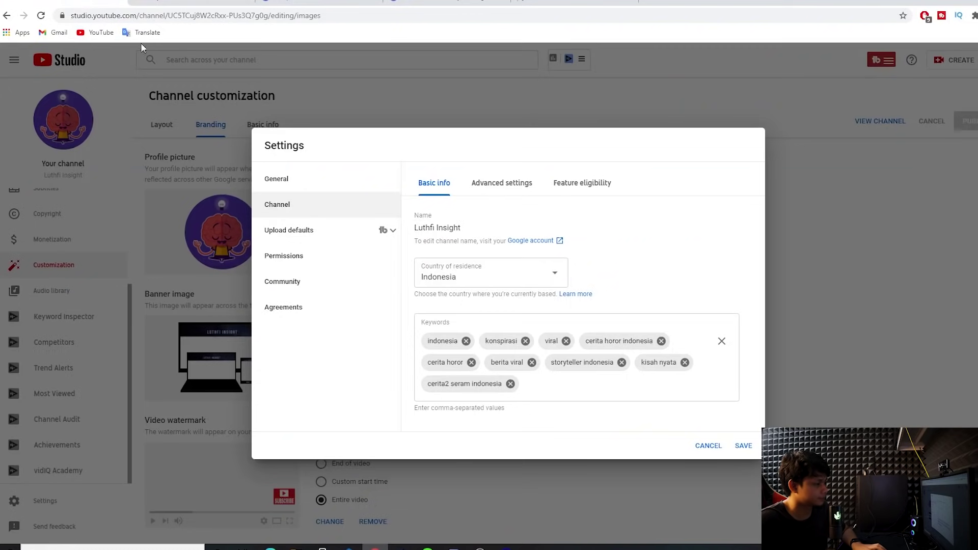
{"action": "left_click", "coordinate": [540, 382]}
{"action": "key", "text": "ctrl+v"}
{"action": "key", "text": "ctrl+Tab"}
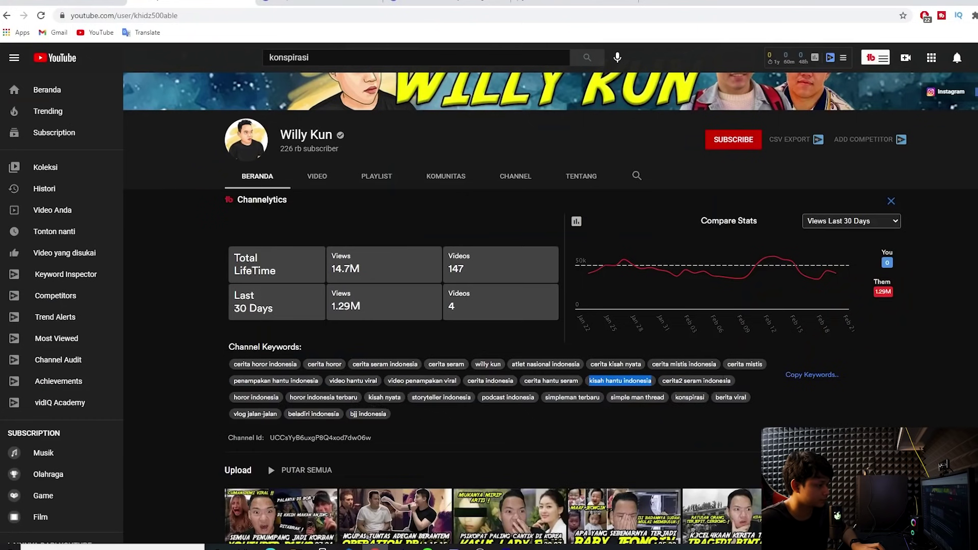
{"action": "left_click_drag", "start_coordinate": [459, 382], "coordinate": [385, 383]}
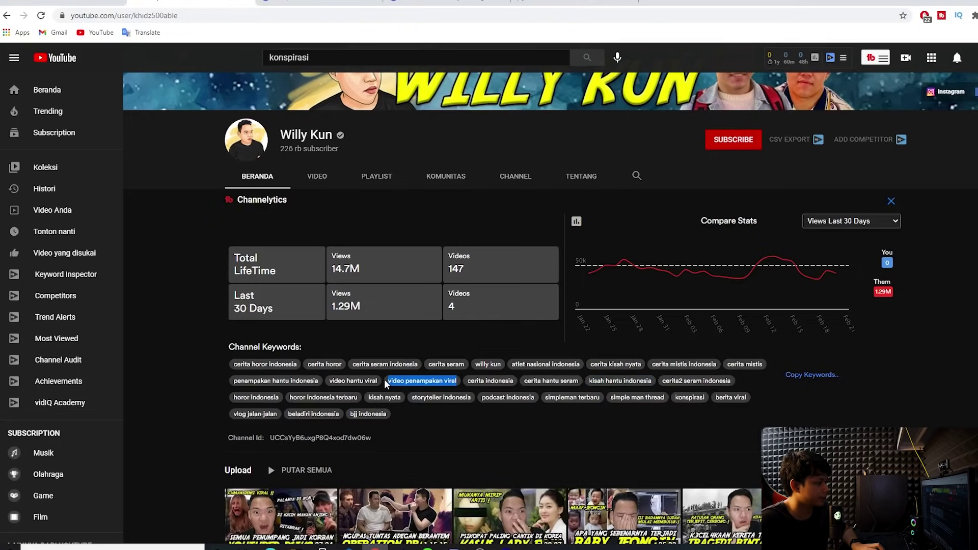
{"action": "key", "text": "ctrl+c"}
{"action": "key", "text": "ctrl+shift+Tab"}
{"action": "key", "text": "ctrl+v"}
{"action": "key", "text": "ctrl+Tab"}
{"action": "left_click_drag", "start_coordinate": [376, 381], "coordinate": [328, 382]}
{"action": "key", "text": "ctrl+c"}
{"action": "key", "text": "ctrl+shift+Tab"}
{"action": "key", "text": "ctrl+v"}
{"action": "left_click", "coordinate": [585, 405]}
{"action": "key", "text": "ctrl+Tab"}
{"action": "left_click", "coordinate": [326, 386]}
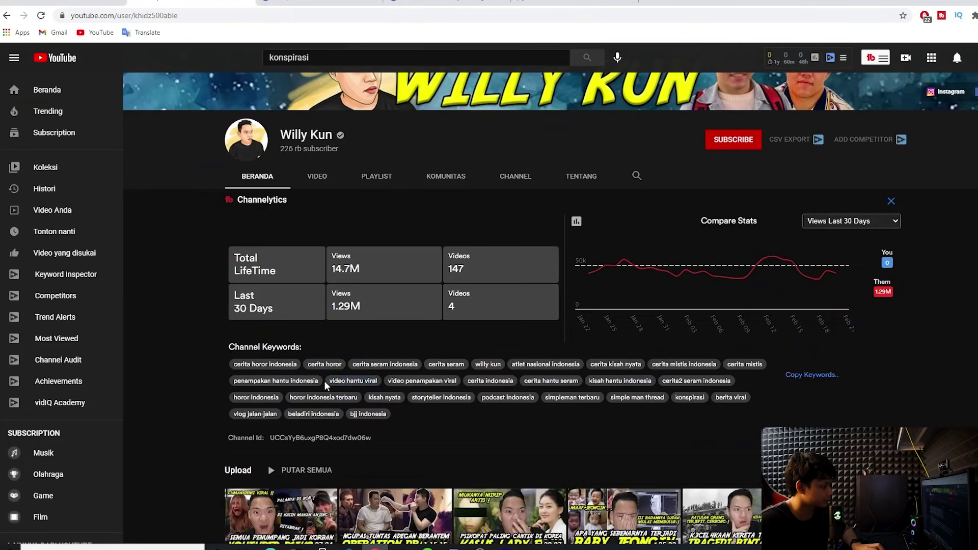
{"action": "left_click_drag", "start_coordinate": [329, 381], "coordinate": [378, 381]}
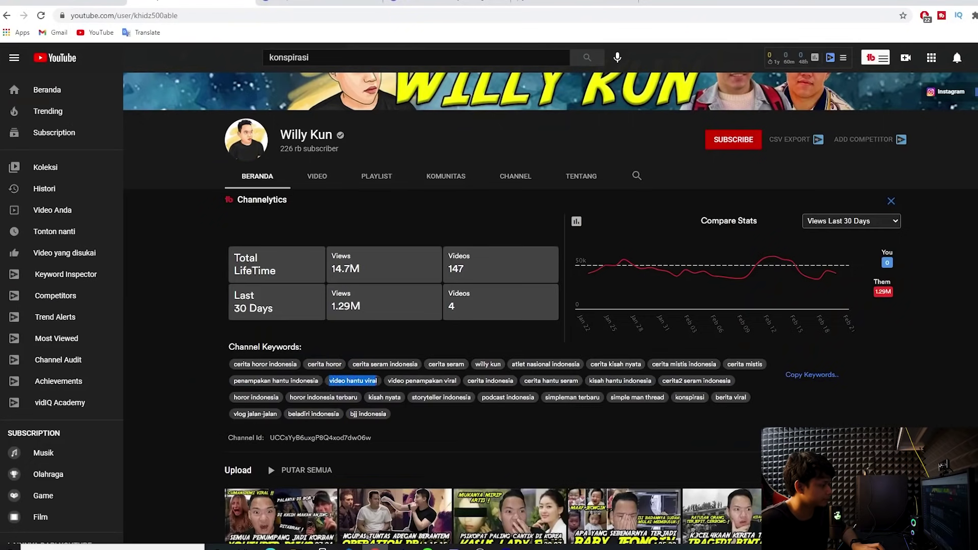
{"action": "key", "text": "ctrl+c"}
{"action": "key", "text": "ctrl+Tab"}
{"action": "left_click", "coordinate": [566, 410]}
{"action": "key", "text": "ctrl+v"}
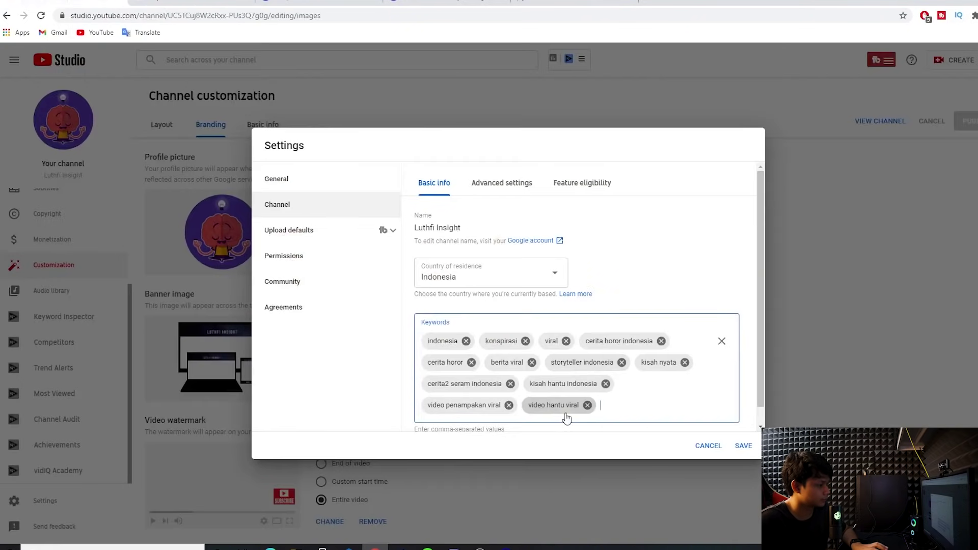
Go back to Detective Aldo's YouTube channel page and review its channel keywords.
{"action": "left_click", "coordinate": [172, 6]}
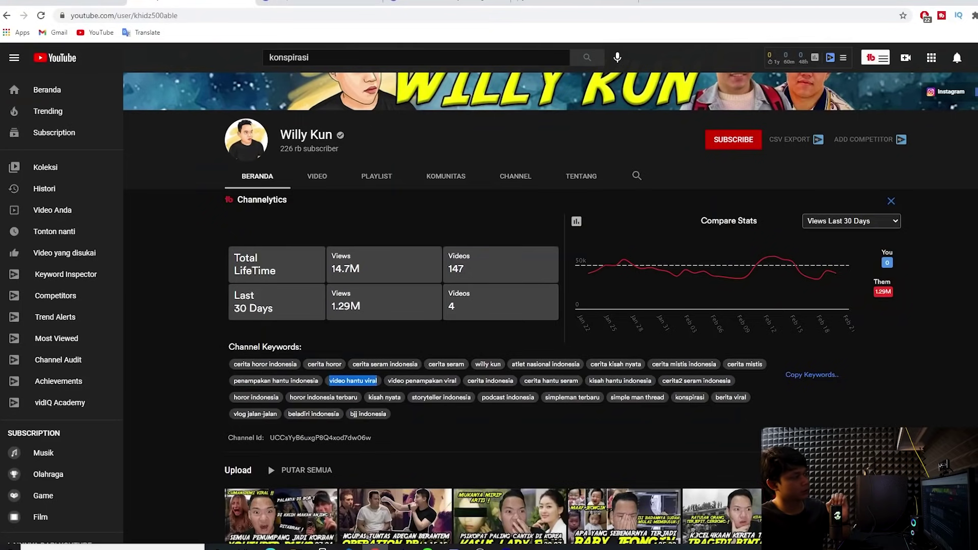
{"action": "left_click", "coordinate": [6, 15]}
{"action": "left_click", "coordinate": [6, 15]}
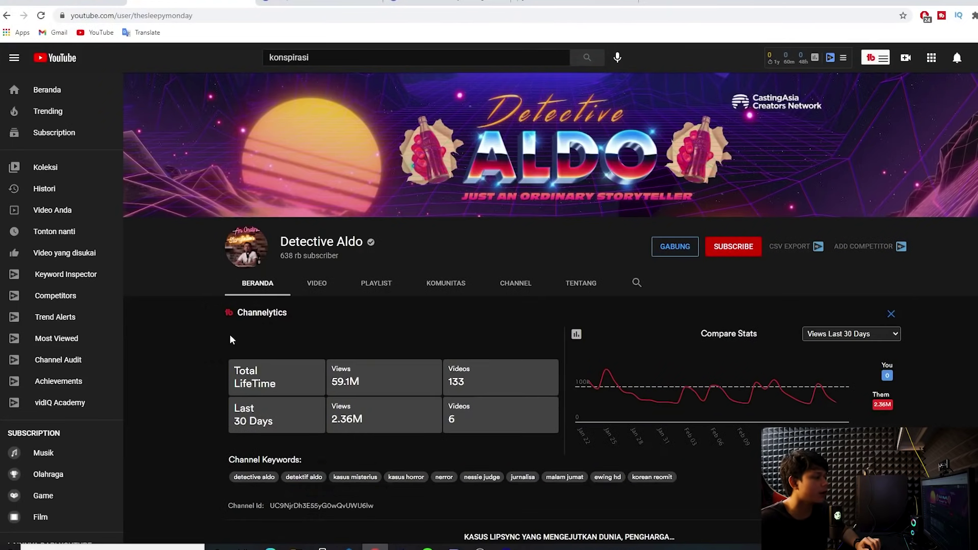
{"action": "scroll", "coordinate": [231, 337], "scroll_direction": "down", "scroll_amount": 2}
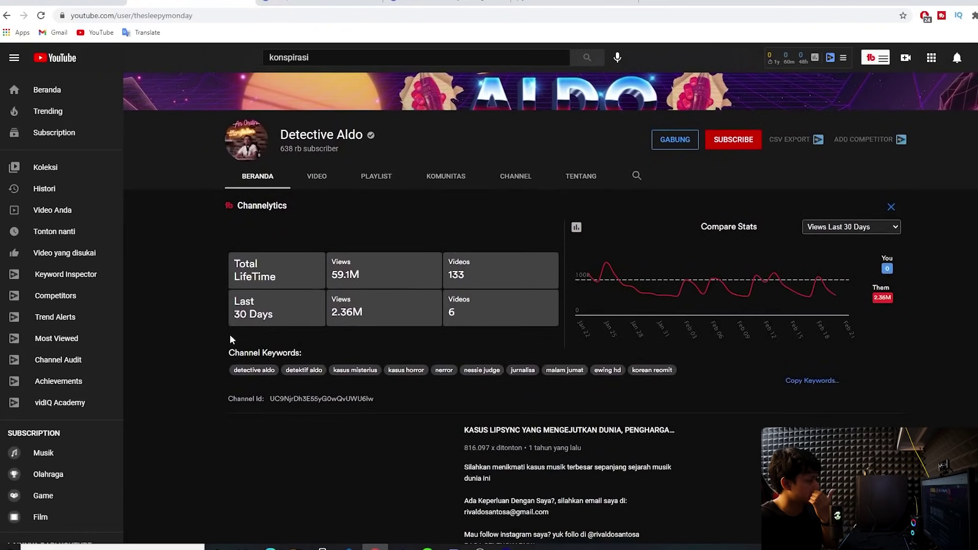
{"action": "double_click", "coordinate": [473, 370]}
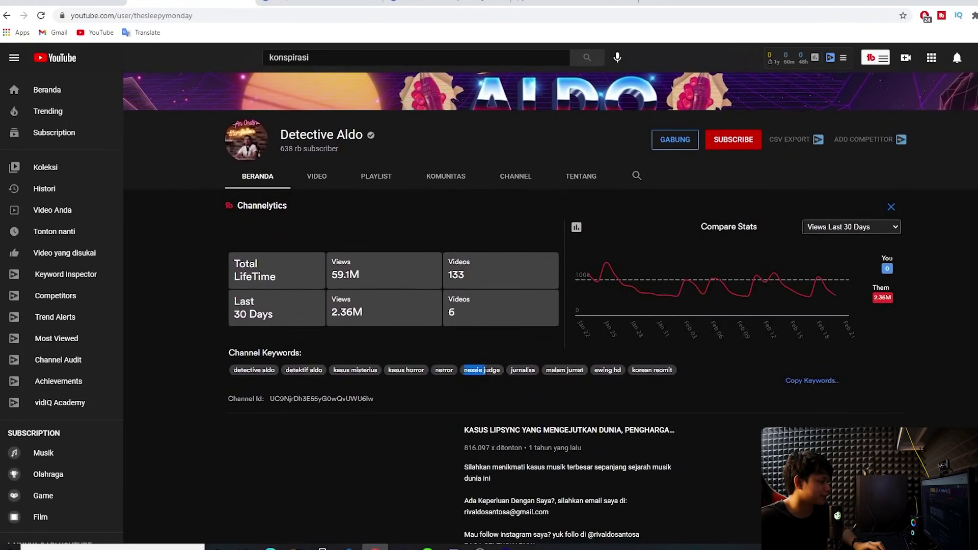
{"action": "left_click_drag", "start_coordinate": [467, 371], "coordinate": [586, 370]}
{"action": "left_click", "coordinate": [570, 393]}
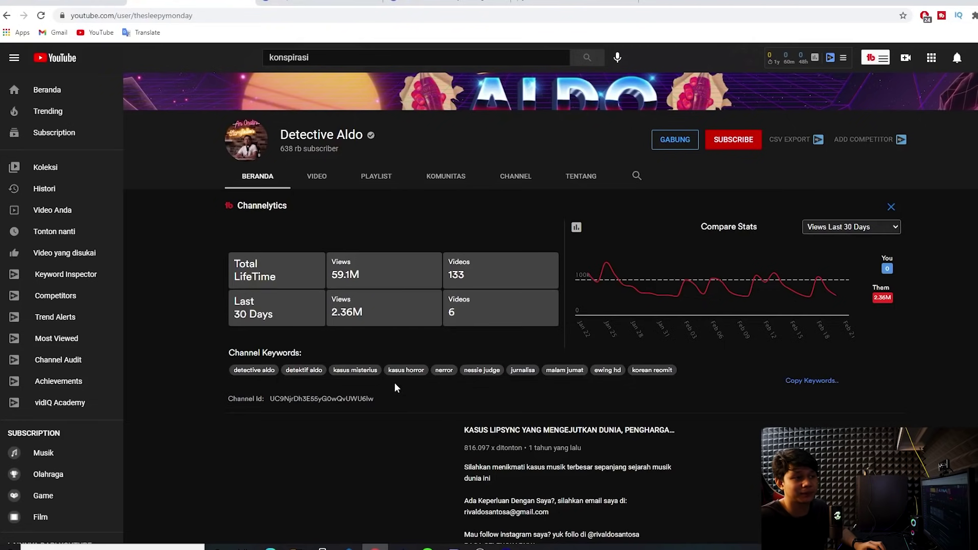
{"action": "left_click_drag", "start_coordinate": [379, 370], "coordinate": [328, 369]}
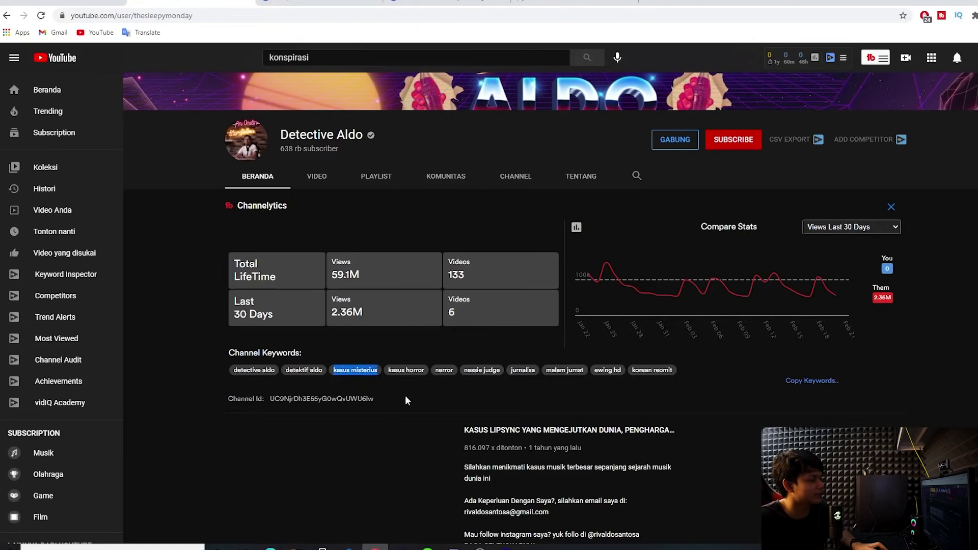
{"action": "left_click", "coordinate": [102, 3]}
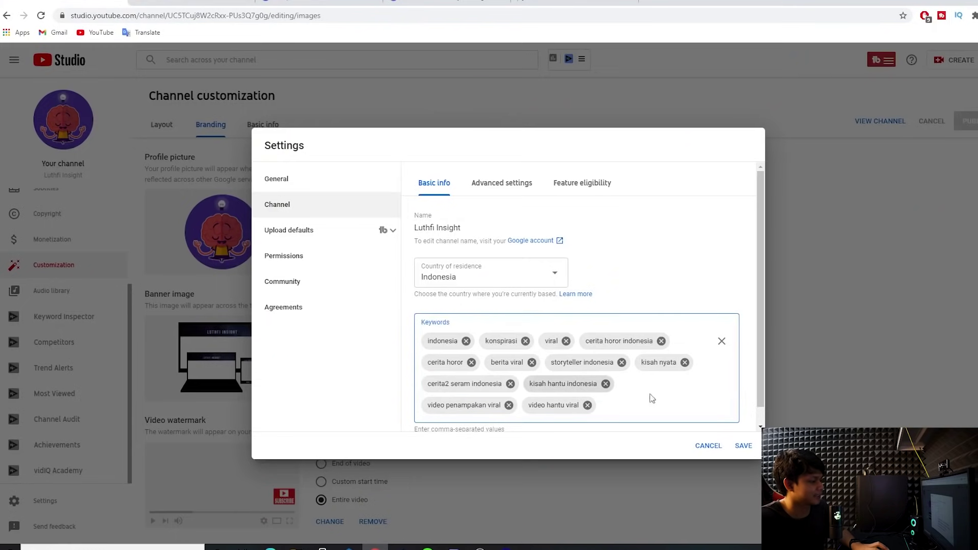
{"action": "key", "text": "ctrl+v"}
{"action": "key", "text": "Return"}
{"action": "key", "text": "ctrl+Tab"}
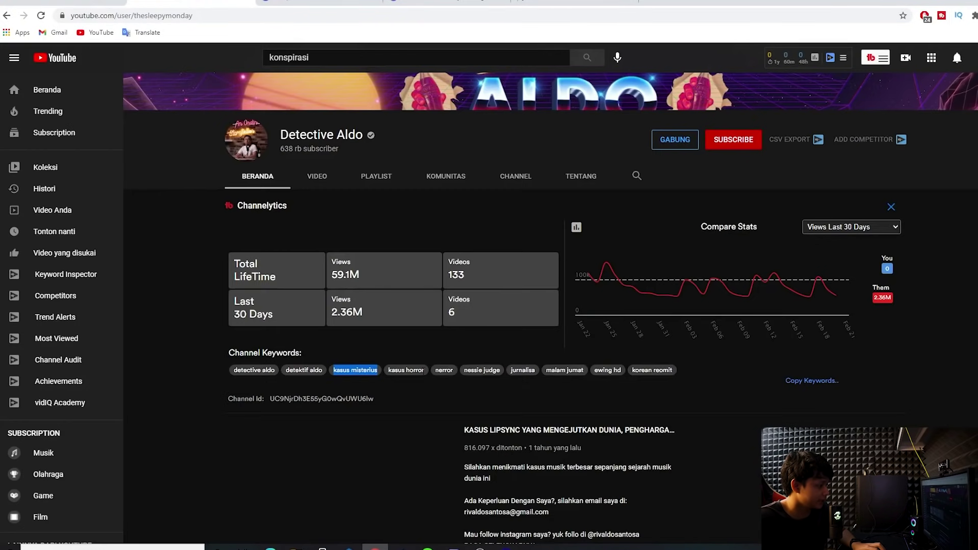
{"action": "triple_click", "coordinate": [406, 369]}
{"action": "left_click", "coordinate": [426, 374]}
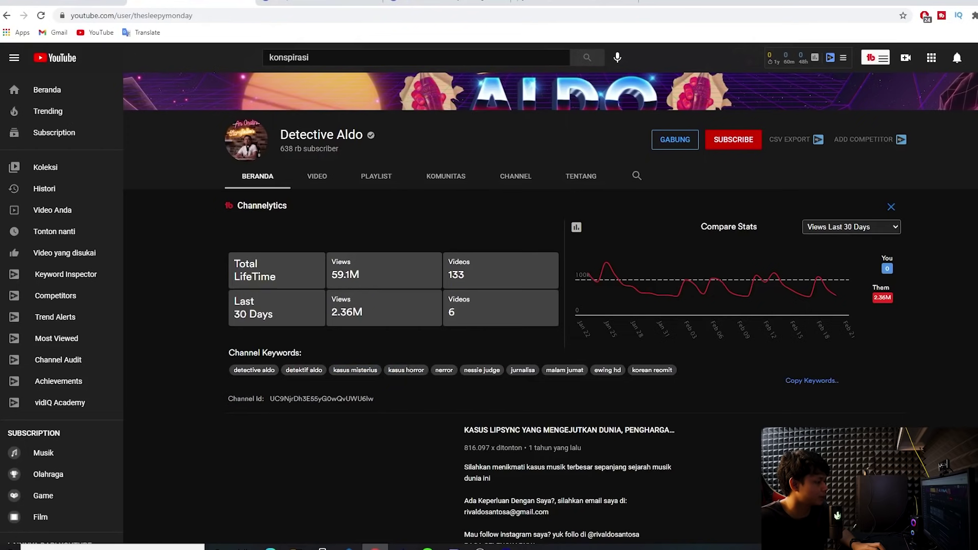
{"action": "left_click_drag", "start_coordinate": [388, 370], "coordinate": [431, 372]}
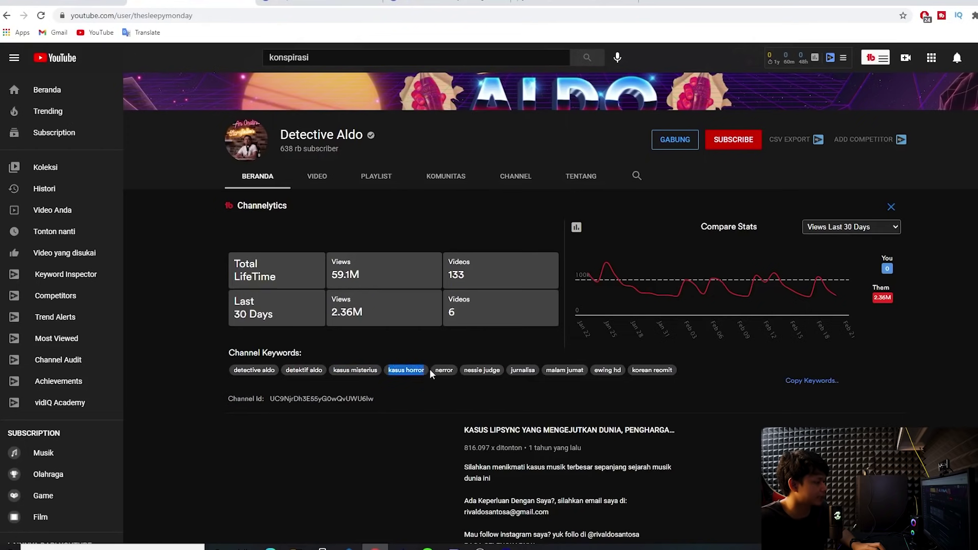
{"action": "key", "text": "ctrl+Tab"}
{"action": "key", "text": "ctrl+v"}
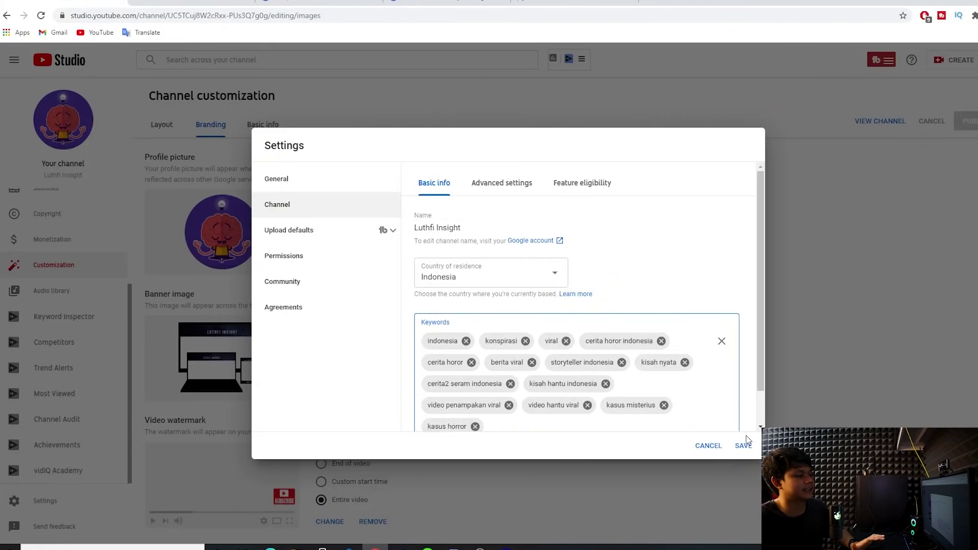
{"action": "scroll", "coordinate": [713, 423], "scroll_direction": "down", "scroll_amount": 1}
{"action": "left_click", "coordinate": [743, 446]}
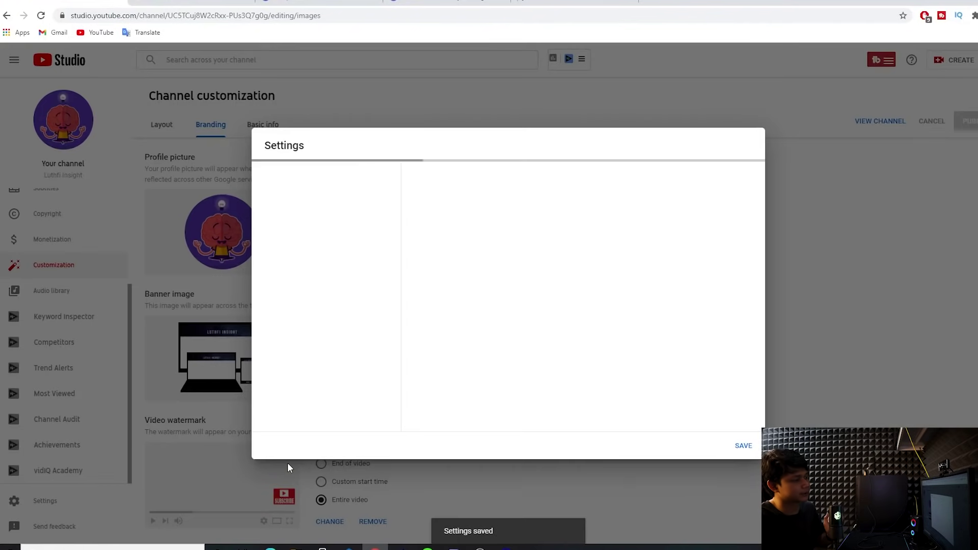
In the advanced channel settings, set the audience to "No, set this channel as not made for kids".
{"action": "left_click", "coordinate": [324, 216]}
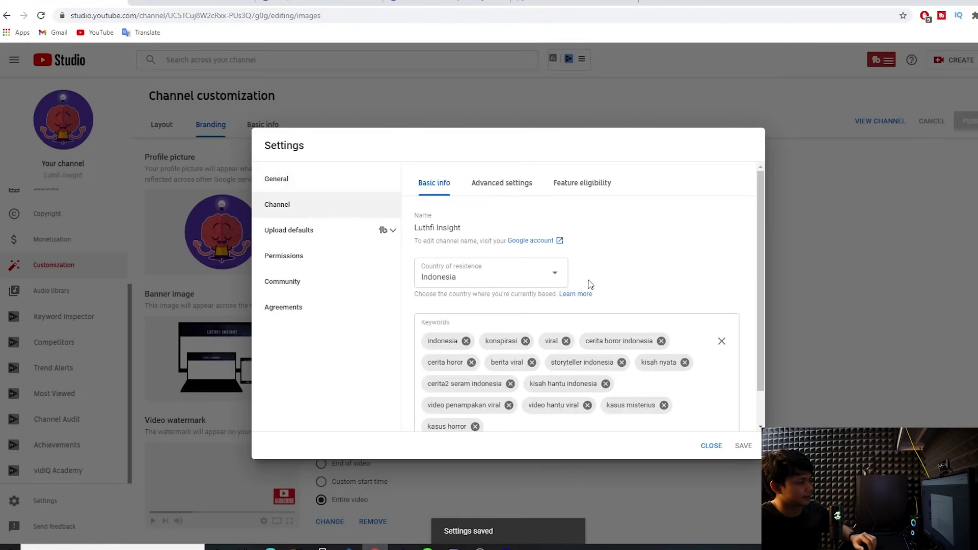
{"action": "scroll", "coordinate": [587, 283], "scroll_direction": "down", "scroll_amount": 2}
{"action": "left_click", "coordinate": [502, 184]}
{"action": "scroll", "coordinate": [601, 284], "scroll_direction": "down", "scroll_amount": 4}
{"action": "scroll", "coordinate": [581, 326], "scroll_direction": "up", "scroll_amount": 4}
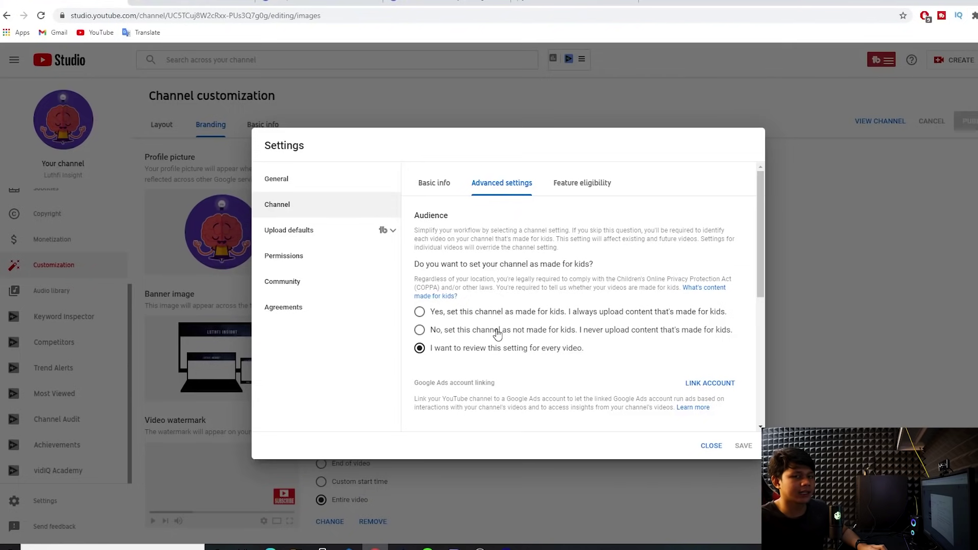
{"action": "left_click", "coordinate": [647, 335]}
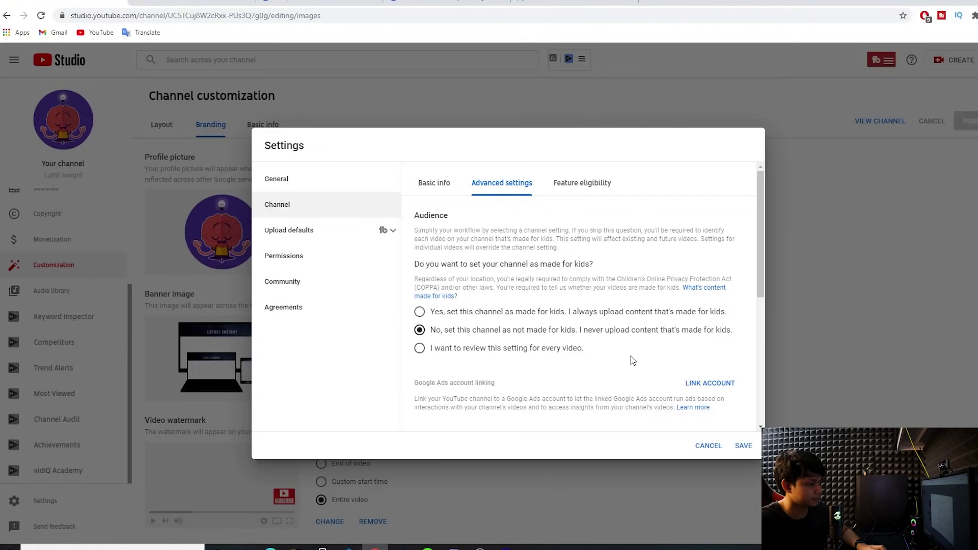
Review the remaining advanced channel settings for Google Ads linking, captions, subscriber count and advertisements.
{"action": "scroll", "coordinate": [632, 360], "scroll_direction": "down", "scroll_amount": 4}
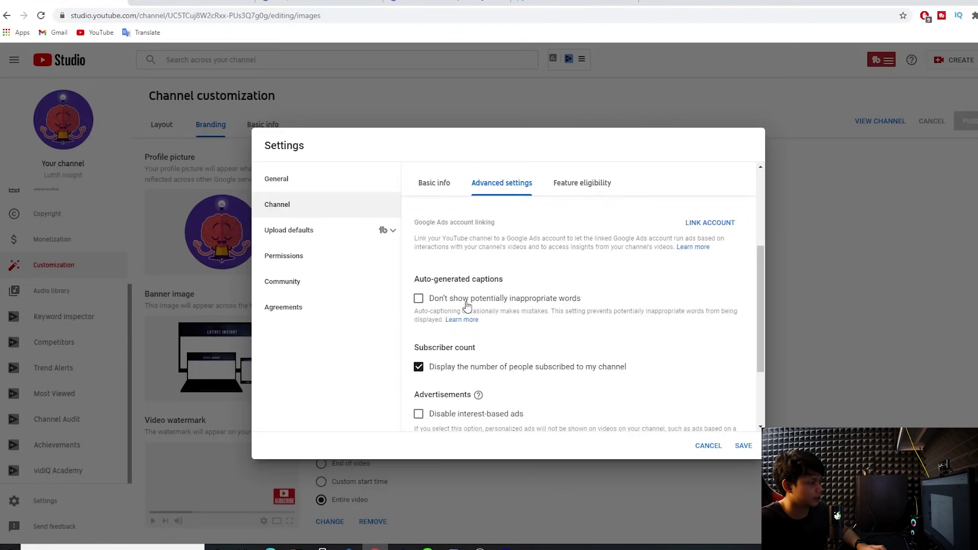
{"action": "scroll", "coordinate": [442, 307], "scroll_direction": "down", "scroll_amount": 2}
{"action": "scroll", "coordinate": [524, 324], "scroll_direction": "up", "scroll_amount": 1}
{"action": "scroll", "coordinate": [515, 385], "scroll_direction": "down", "scroll_amount": 1}
{"action": "scroll", "coordinate": [560, 305], "scroll_direction": "up", "scroll_amount": 3}
Examine the benefits and requirements of the intermediate features under the channel's feature eligibility.
{"action": "left_click", "coordinate": [583, 189]}
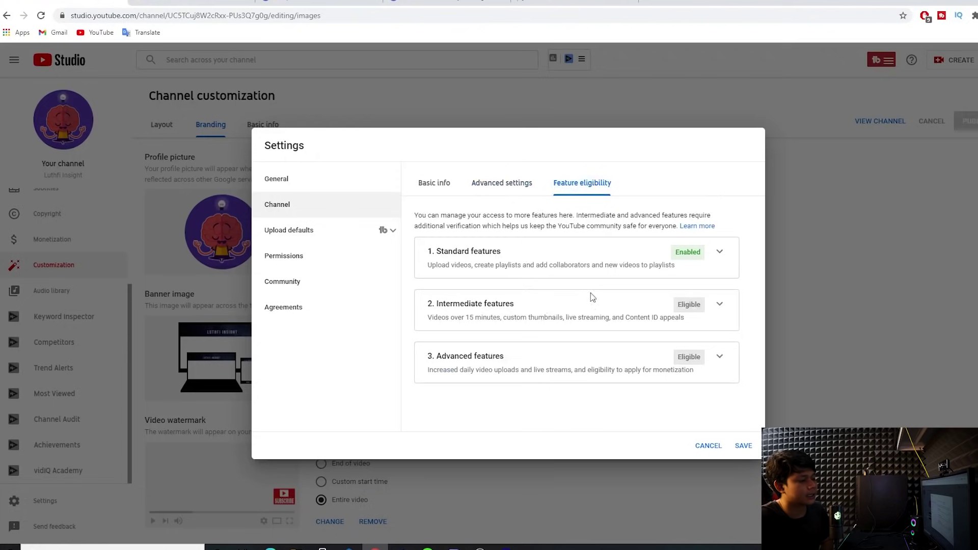
{"action": "left_click", "coordinate": [719, 305]}
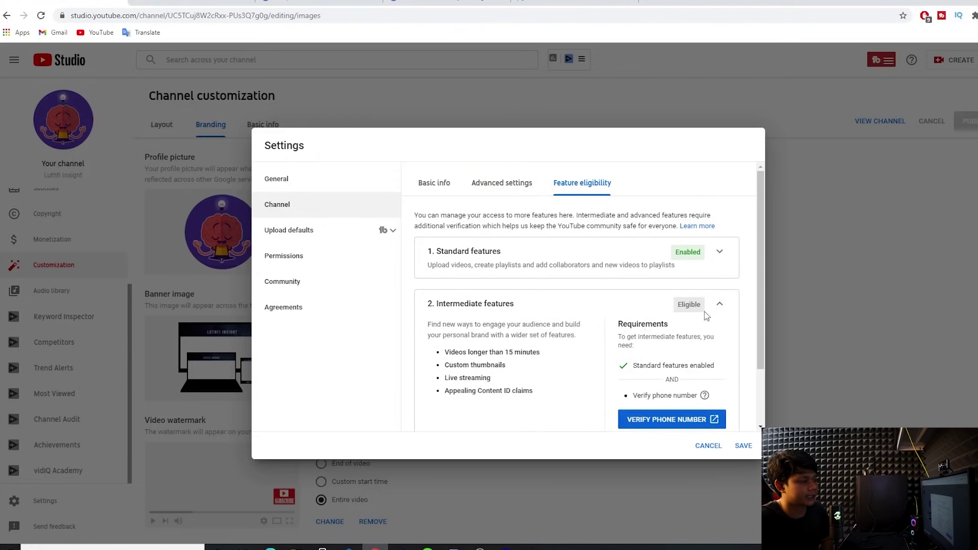
{"action": "scroll", "coordinate": [499, 290], "scroll_direction": "down", "scroll_amount": 2}
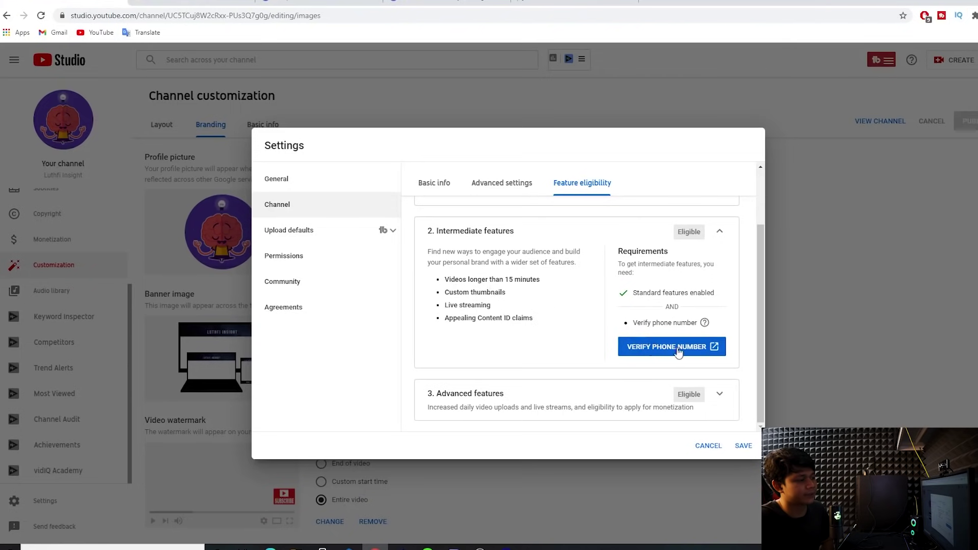
{"action": "left_click_drag", "start_coordinate": [457, 283], "coordinate": [549, 286]}
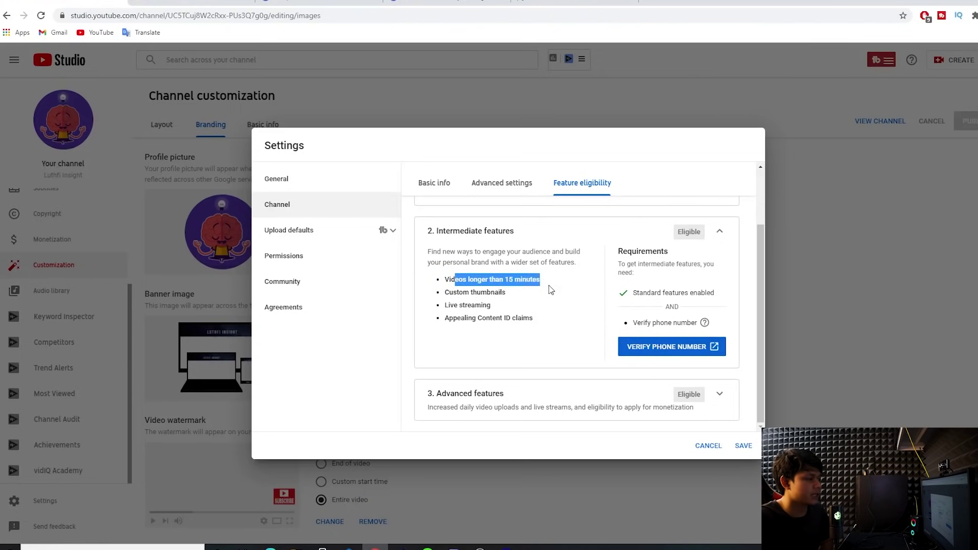
{"action": "left_click", "coordinate": [560, 287]}
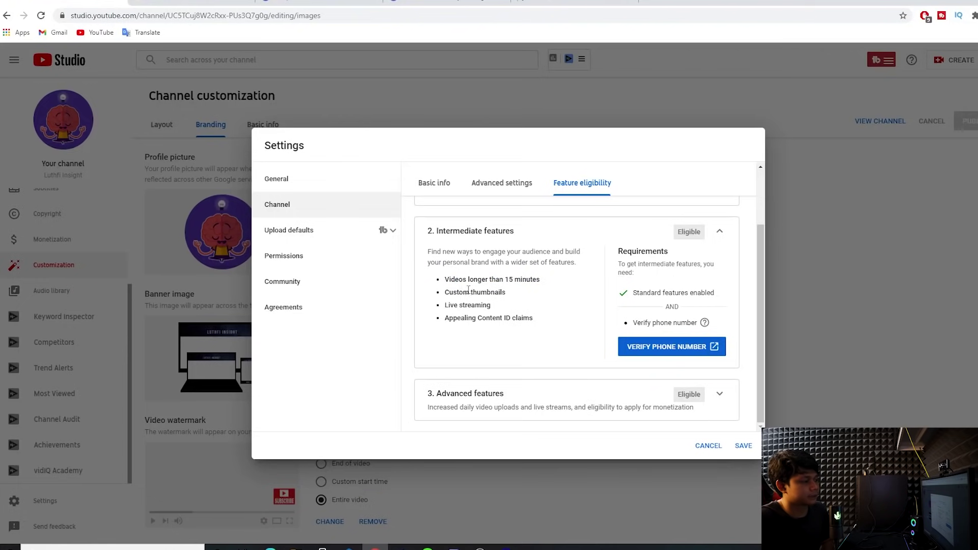
Examine the benefits, monetization conditions and verification requirements of the channel's advanced features.
{"action": "left_click", "coordinate": [719, 393]}
{"action": "scroll", "coordinate": [585, 356], "scroll_direction": "down", "scroll_amount": 3}
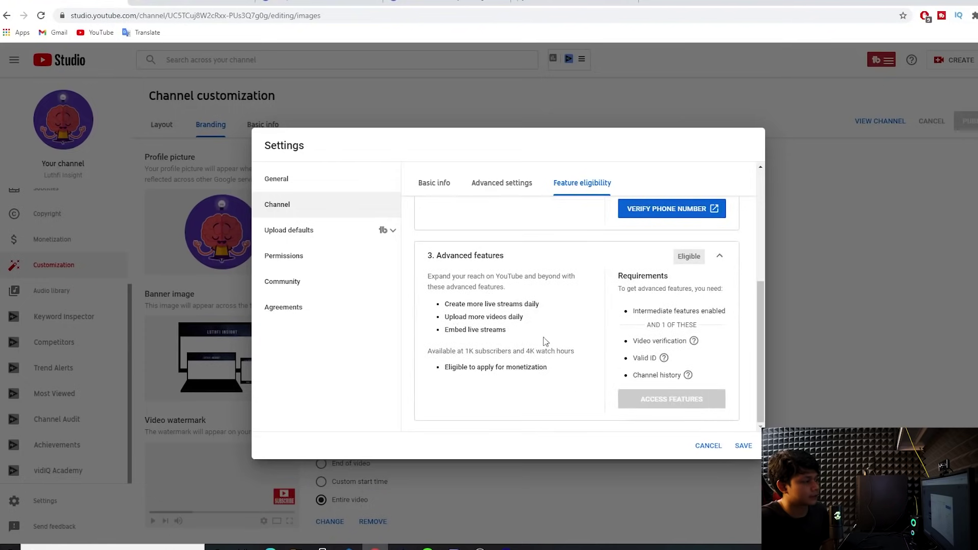
{"action": "left_click_drag", "start_coordinate": [449, 255], "coordinate": [517, 264]}
{"action": "left_click", "coordinate": [518, 265]}
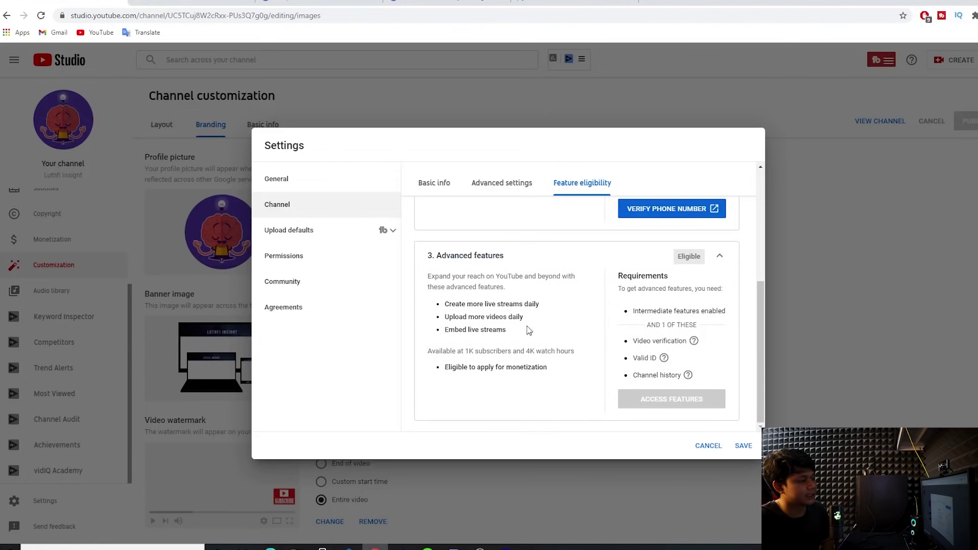
{"action": "left_click_drag", "start_coordinate": [446, 368], "coordinate": [554, 351]}
{"action": "left_click", "coordinate": [478, 351]}
{"action": "left_click", "coordinate": [579, 372]}
{"action": "left_click_drag", "start_coordinate": [442, 368], "coordinate": [590, 362]}
{"action": "left_click", "coordinate": [589, 353]}
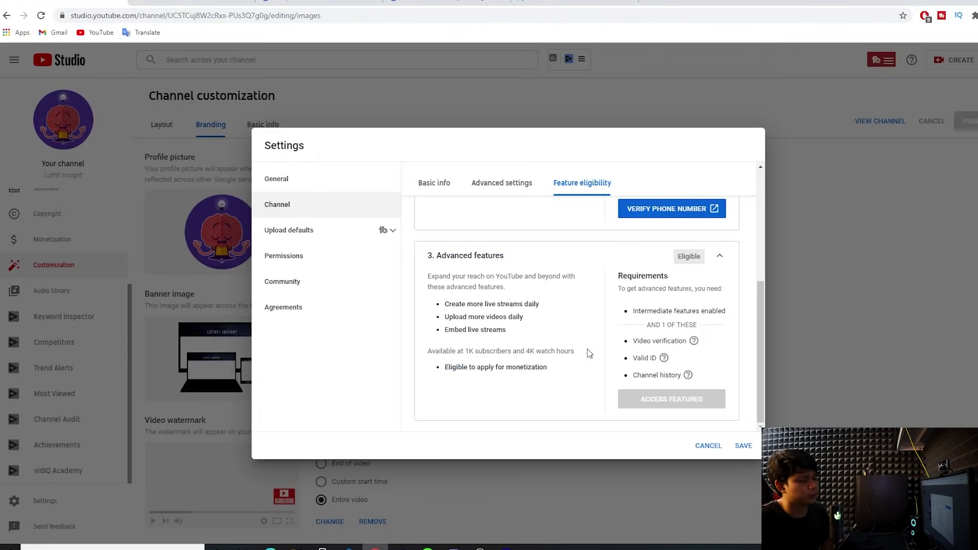
{"action": "scroll", "coordinate": [589, 353], "scroll_direction": "up", "scroll_amount": 1}
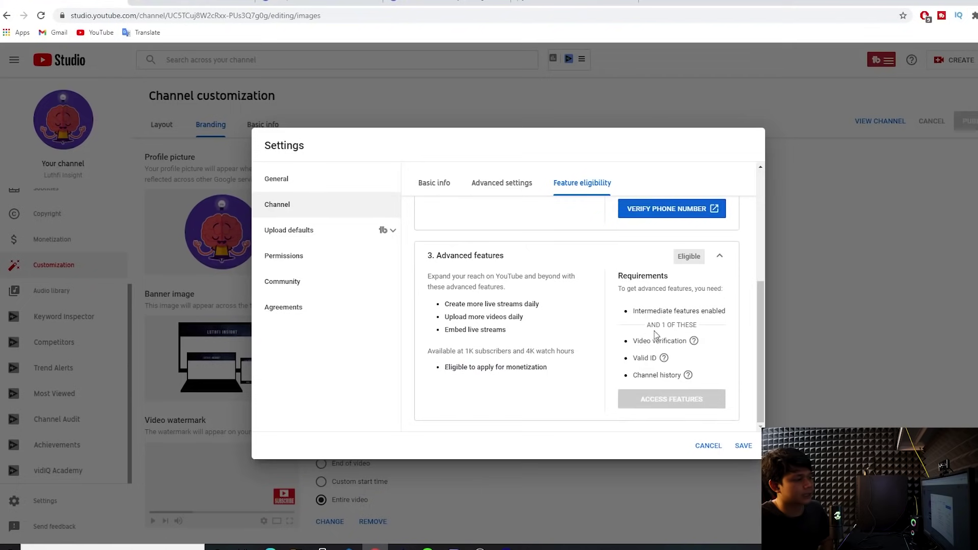
{"action": "left_click_drag", "start_coordinate": [640, 342], "coordinate": [657, 376]}
{"action": "left_click", "coordinate": [678, 341]}
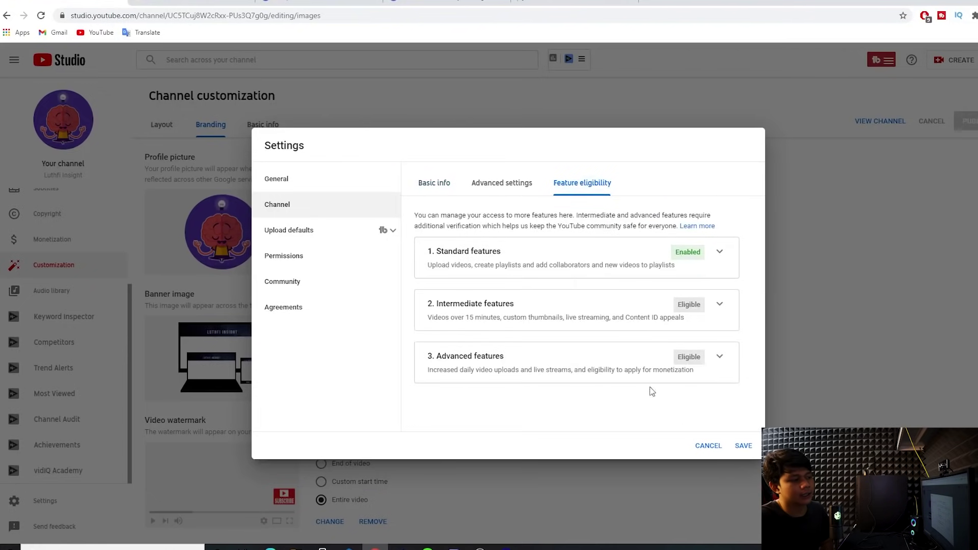
Check the default currency in the general settings and save the channel settings.
{"action": "left_click", "coordinate": [339, 179]}
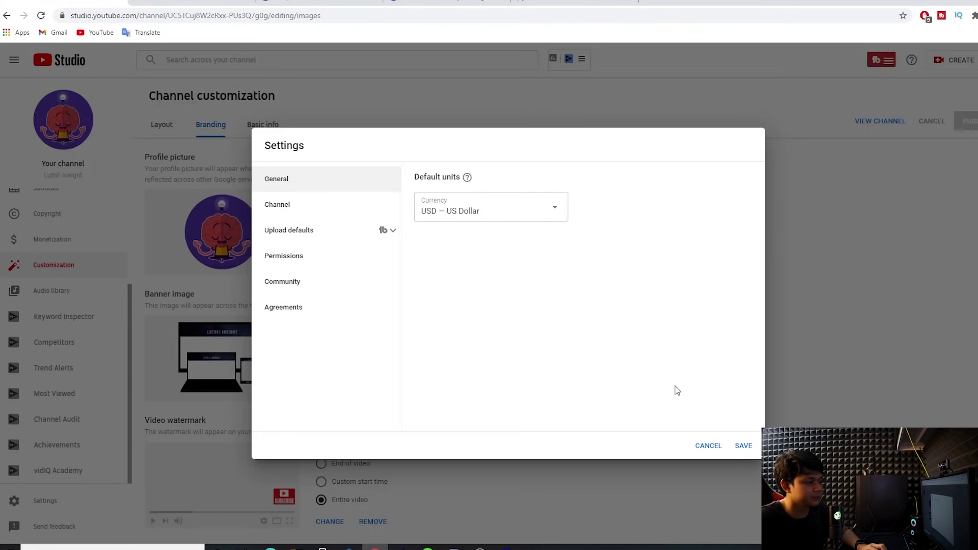
{"action": "left_click", "coordinate": [743, 446]}
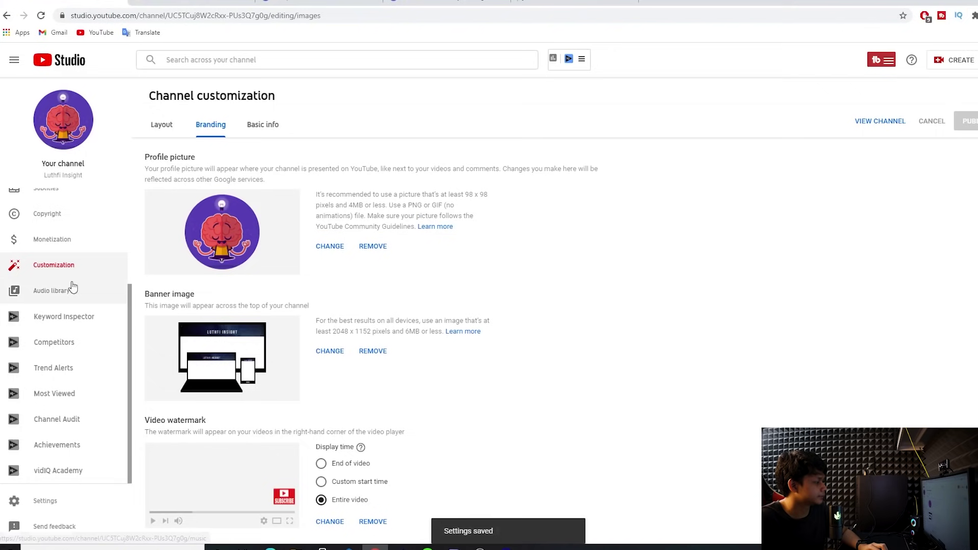
{"action": "scroll", "coordinate": [57, 318], "scroll_direction": "up", "scroll_amount": 3}
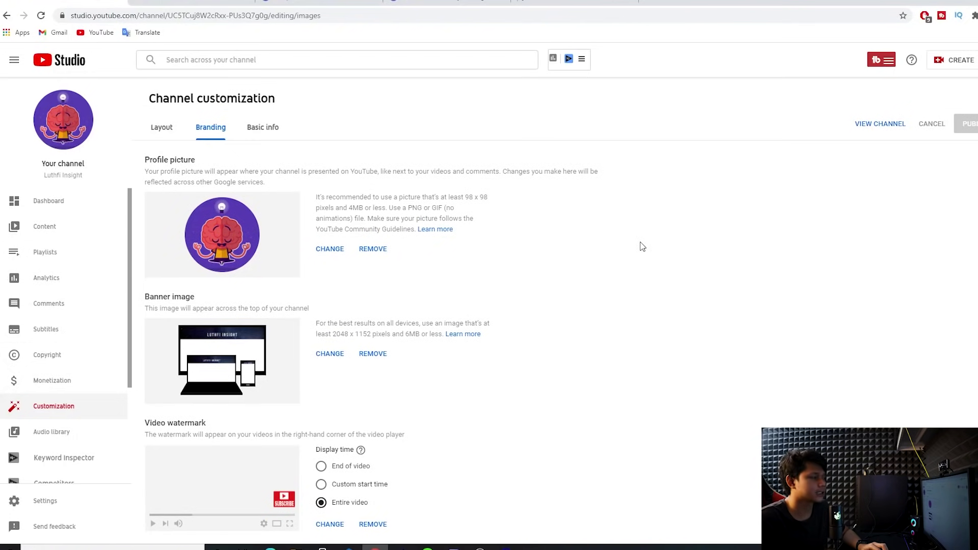
Open the channel's basic info and examine the description on the Detective Aldo channel's about page as a reference.
{"action": "left_click", "coordinate": [260, 134]}
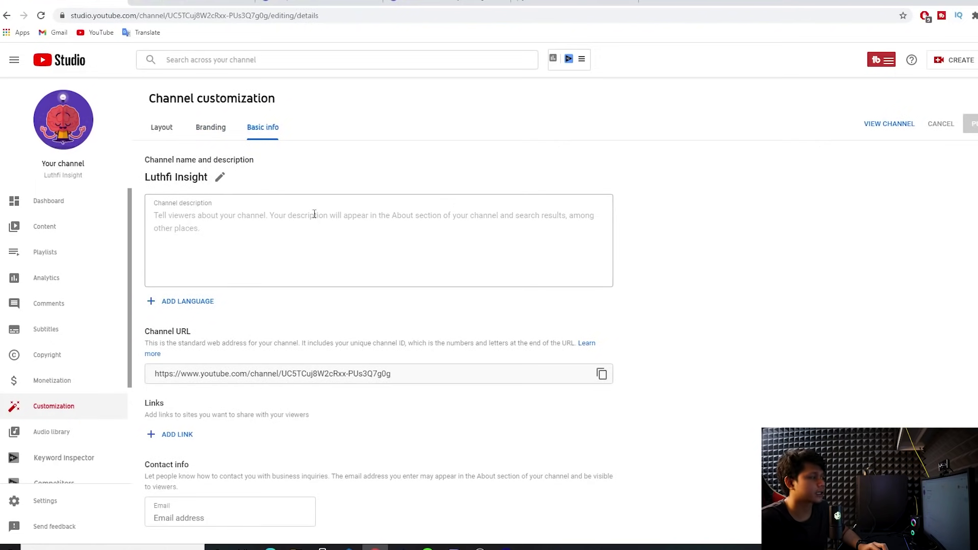
{"action": "key", "text": "ctrl+Tab"}
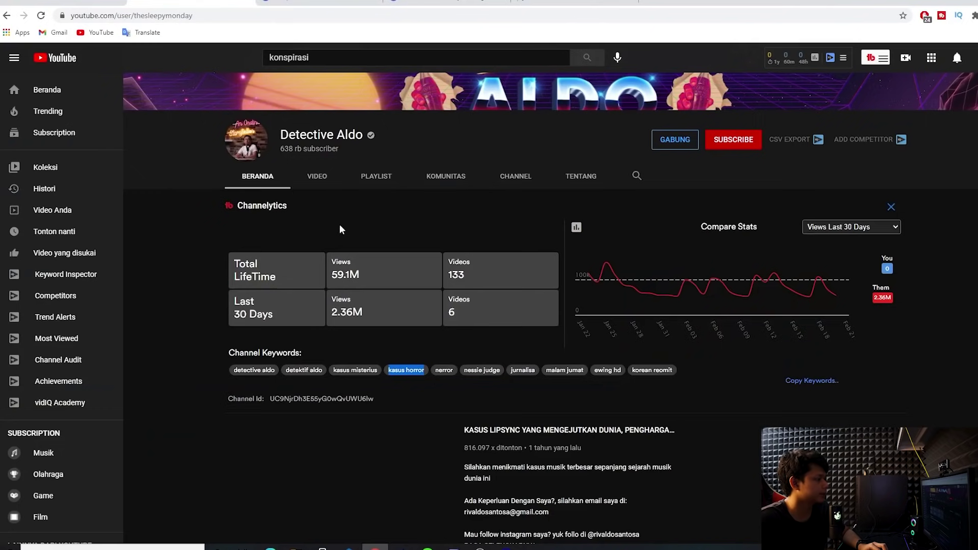
{"action": "left_click", "coordinate": [563, 176]}
{"action": "left_click_drag", "start_coordinate": [224, 245], "coordinate": [505, 258]}
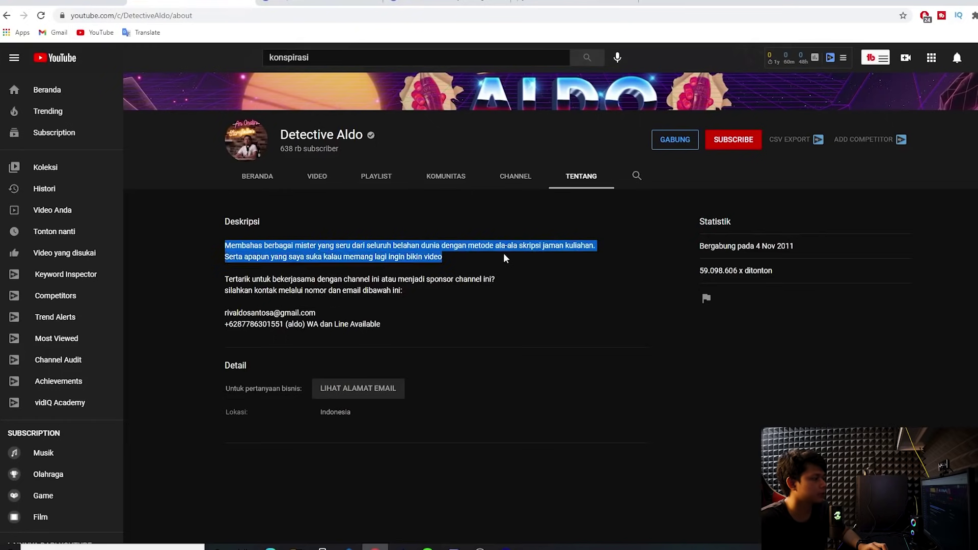
{"action": "left_click", "coordinate": [545, 266]}
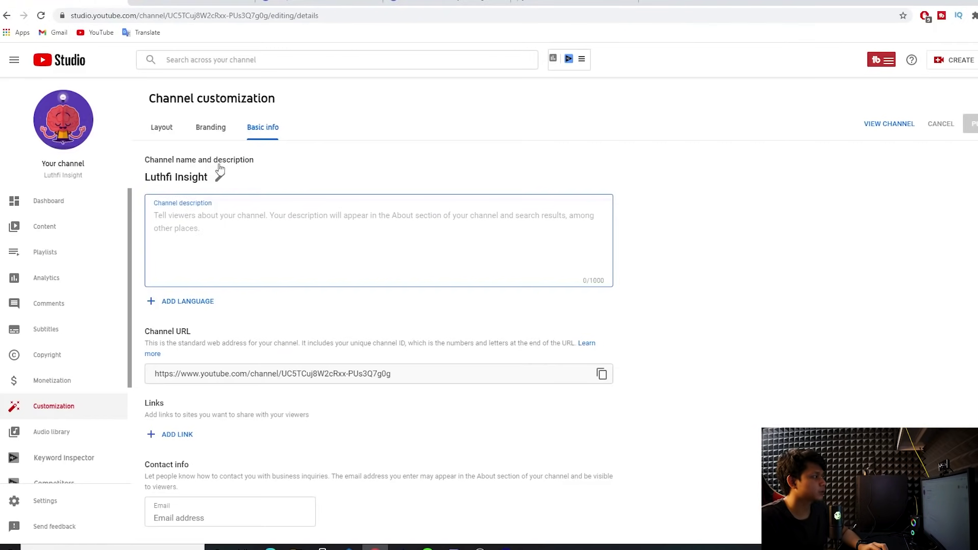
{"action": "left_click", "coordinate": [178, 2]}
{"action": "left_click", "coordinate": [68, 2]}
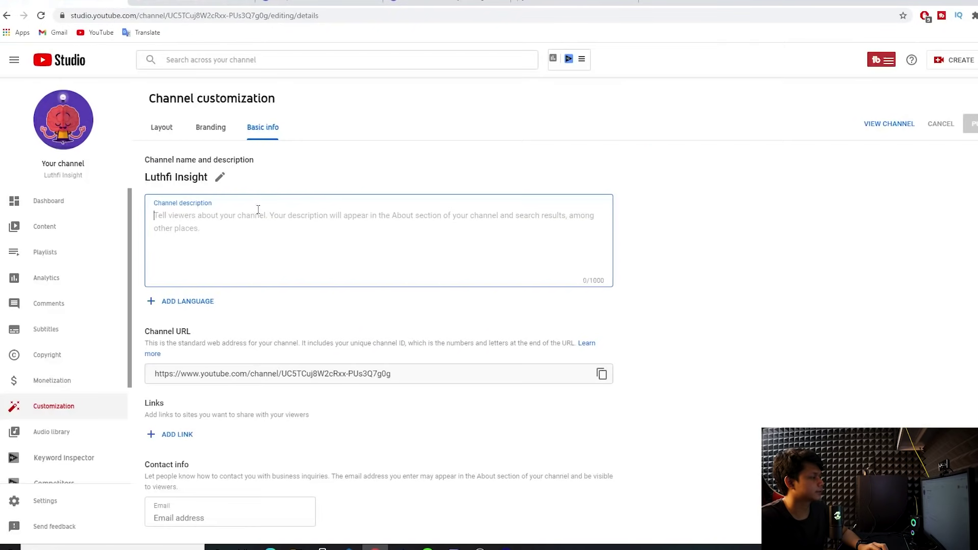
{"action": "left_click", "coordinate": [178, 2]}
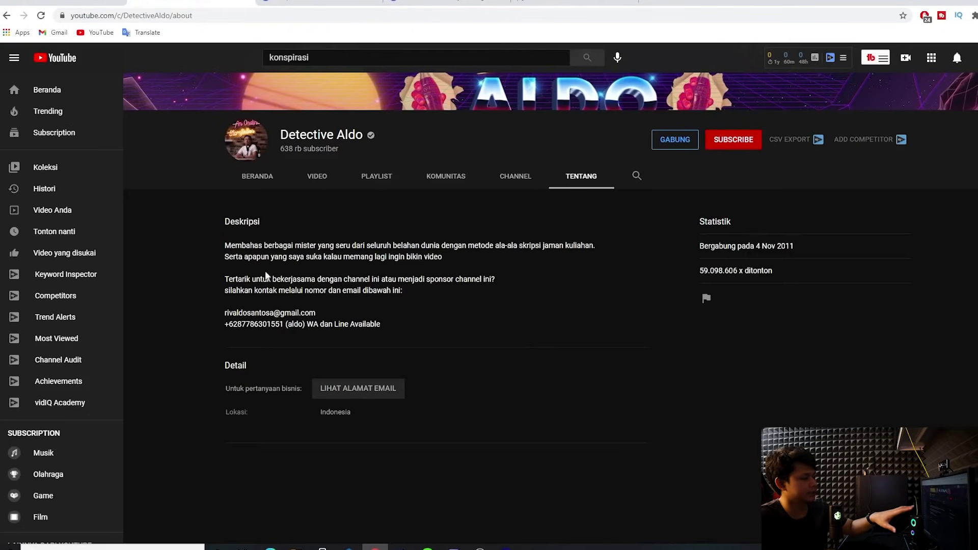
Enter the channel description "Membahas segala konspirasi , cerita menarik di dunia." in the channel's basic info.
{"action": "left_click", "coordinate": [69, 3]}
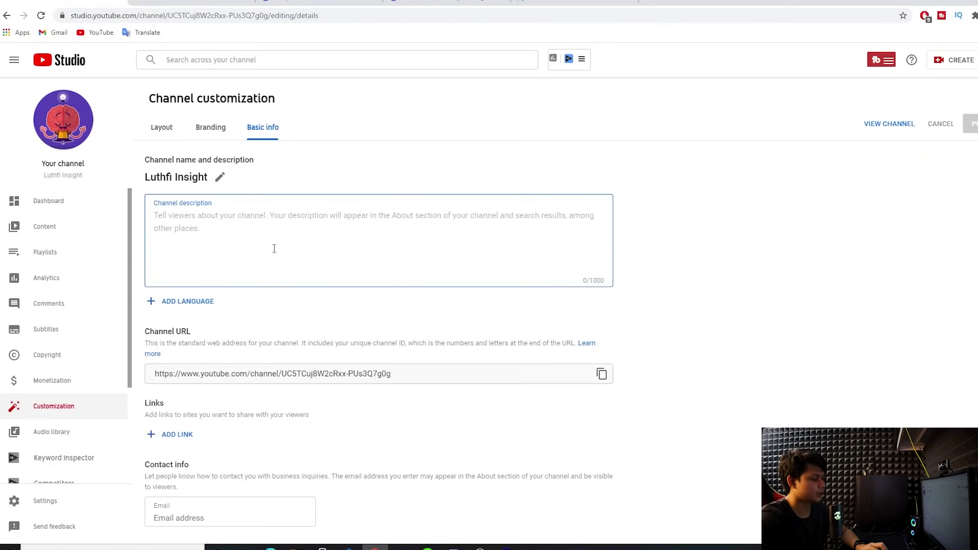
{"action": "type", "text": "Membahas se"}
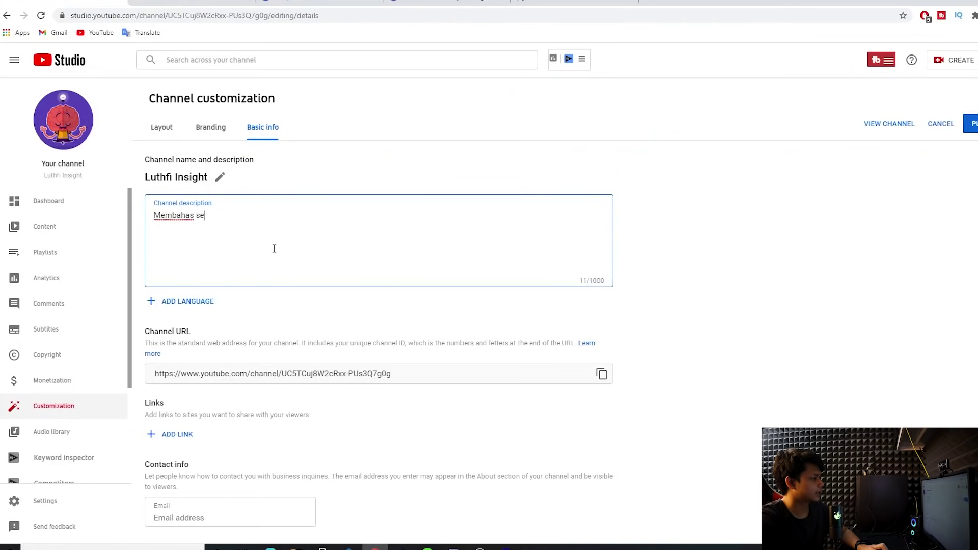
{"action": "type", "text": "gala konspirasi , cerita menarik di dunia."}
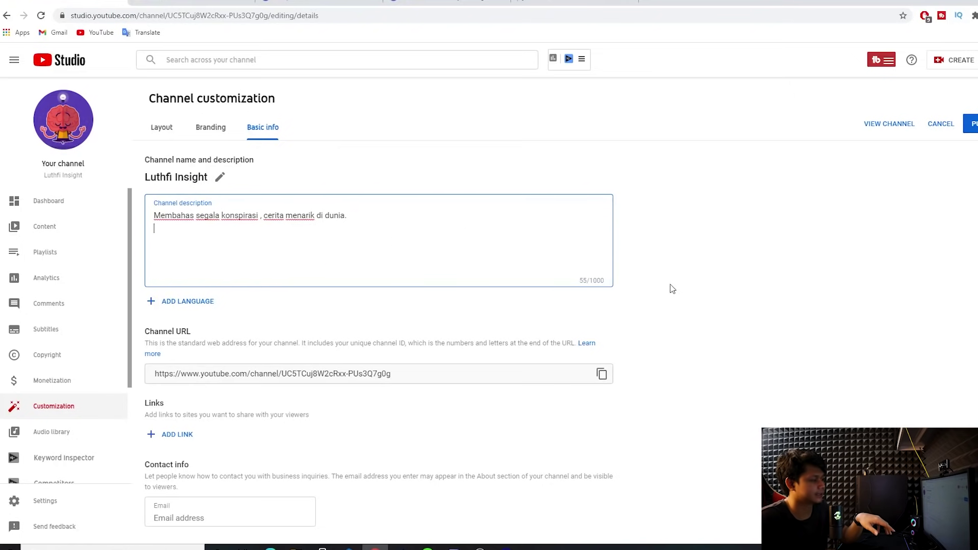
{"action": "left_click", "coordinate": [201, 434]}
{"action": "scroll", "coordinate": [414, 428], "scroll_direction": "down", "scroll_amount": 2}
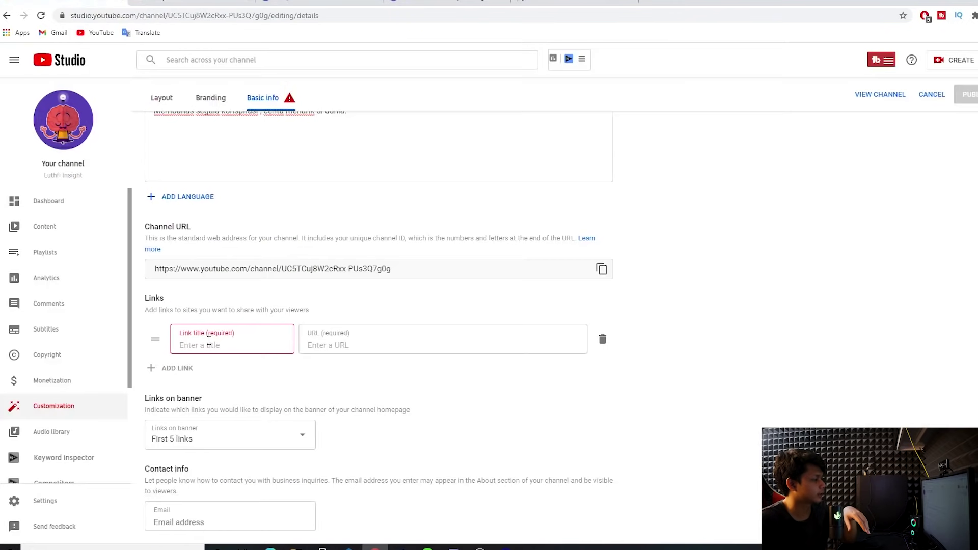
{"action": "left_click", "coordinate": [378, 345]}
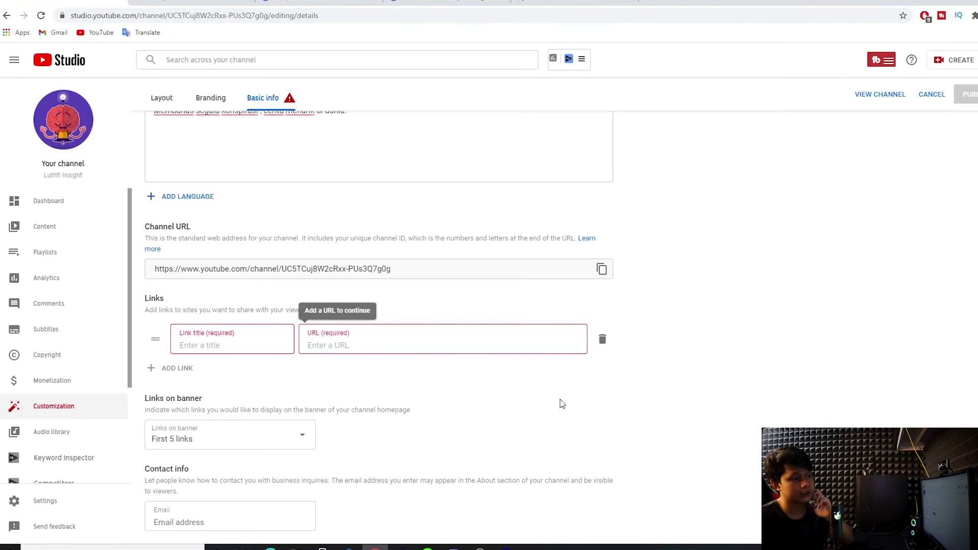
{"action": "left_click", "coordinate": [603, 339]}
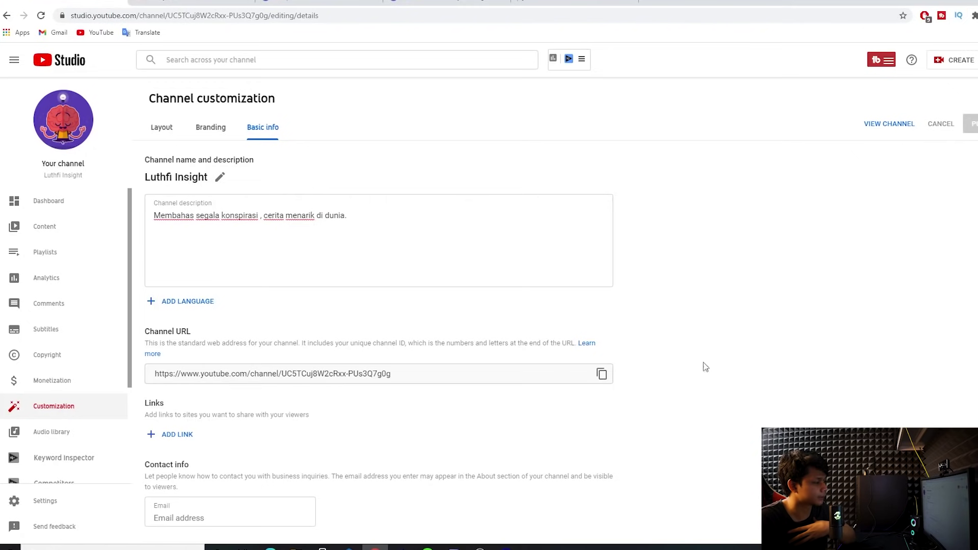
{"action": "left_click", "coordinate": [212, 518]}
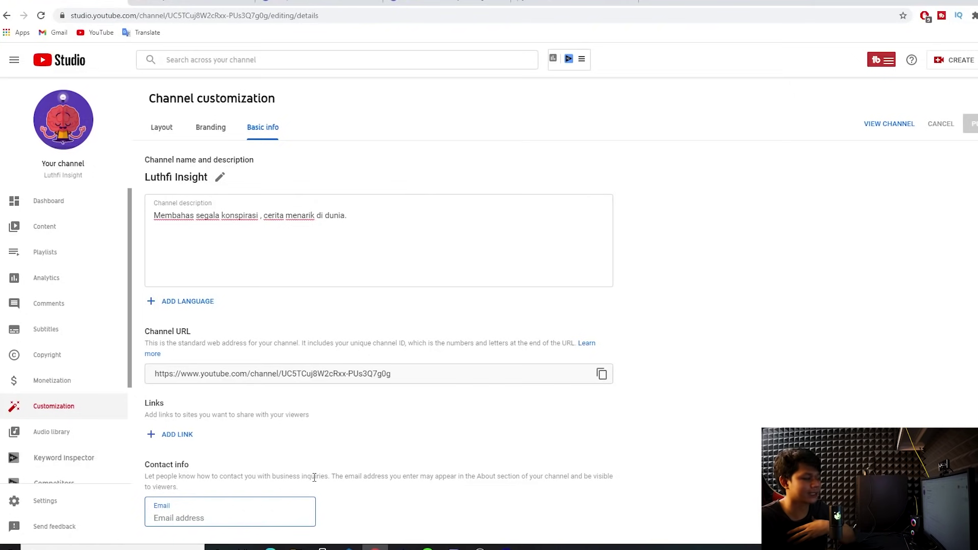
{"action": "left_click", "coordinate": [770, 249]}
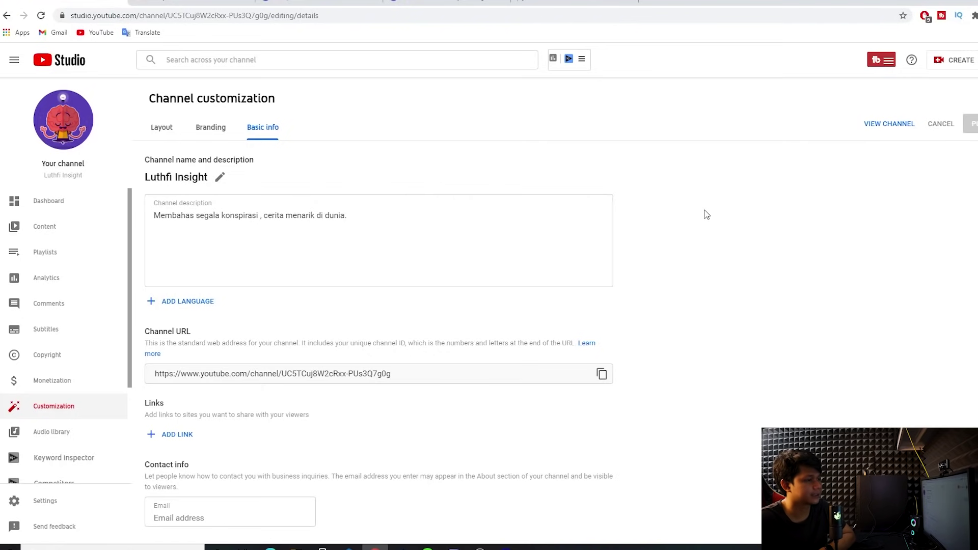
View the new channel's public page and examine the channel keywords on its home section.
{"action": "left_click", "coordinate": [900, 125]}
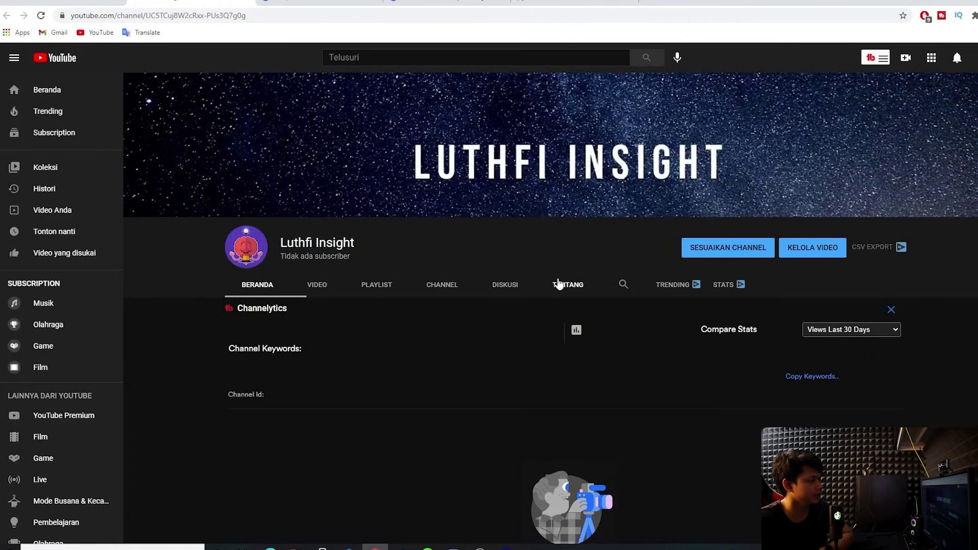
{"action": "left_click", "coordinate": [564, 283]}
{"action": "left_click", "coordinate": [280, 293]}
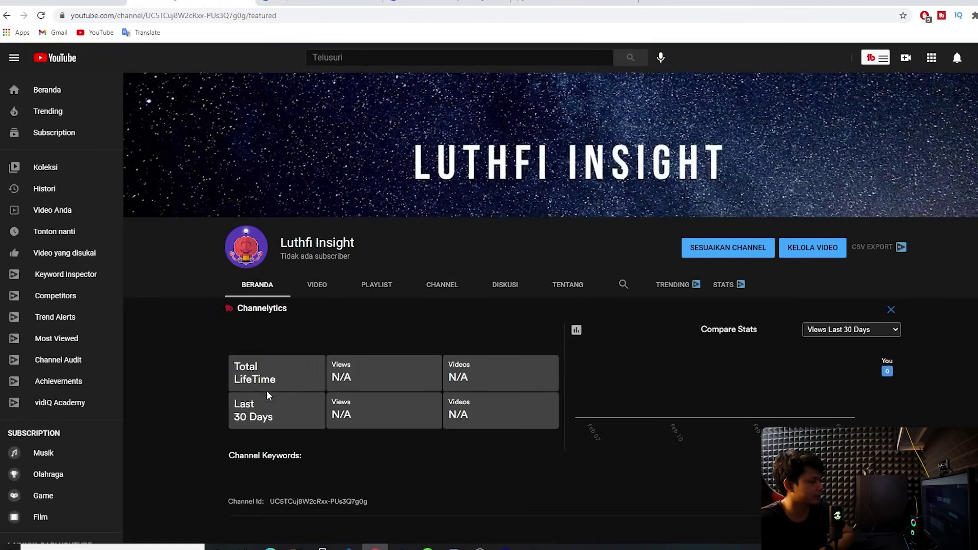
{"action": "scroll", "coordinate": [292, 404], "scroll_direction": "down", "scroll_amount": 3}
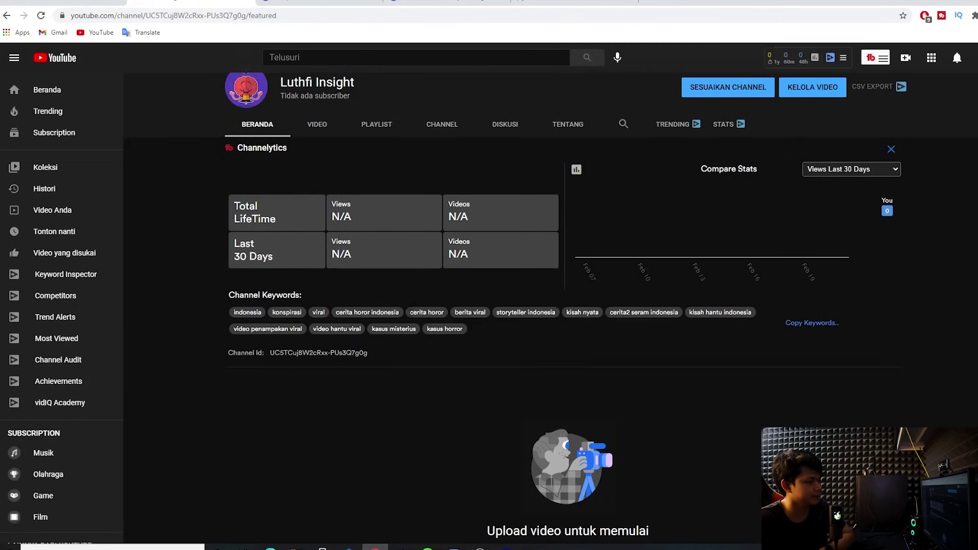
{"action": "scroll", "coordinate": [338, 293], "scroll_direction": "up", "scroll_amount": 3}
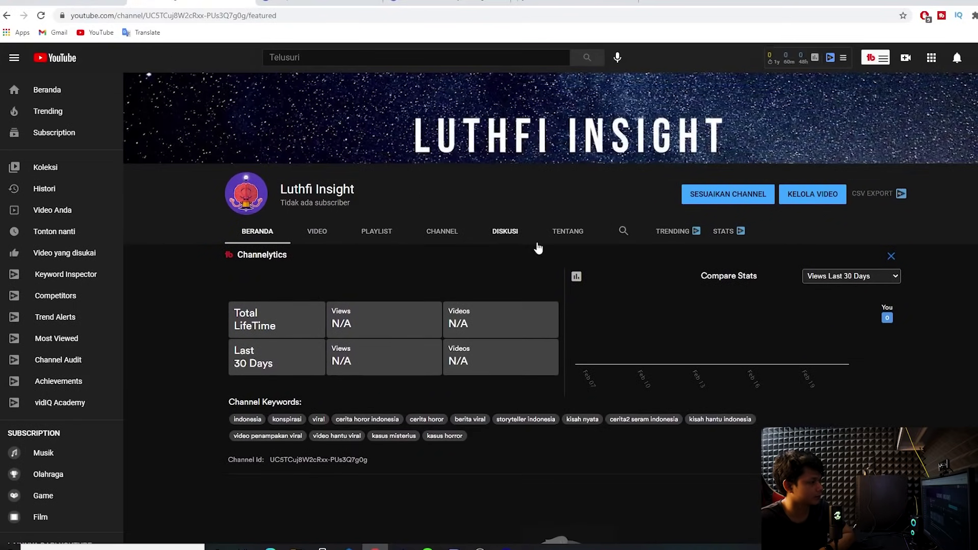
Examine the description, location and statistics on the new channel's about page.
{"action": "left_click", "coordinate": [567, 232]}
{"action": "scroll", "coordinate": [306, 255], "scroll_direction": "down", "scroll_amount": 2}
{"action": "left_click_drag", "start_coordinate": [248, 242], "coordinate": [456, 307]}
{"action": "left_click", "coordinate": [357, 324]}
{"action": "left_click_drag", "start_coordinate": [692, 246], "coordinate": [831, 317]}
{"action": "left_click", "coordinate": [831, 319]}
{"action": "scroll", "coordinate": [829, 319], "scroll_direction": "up", "scroll_amount": 2}
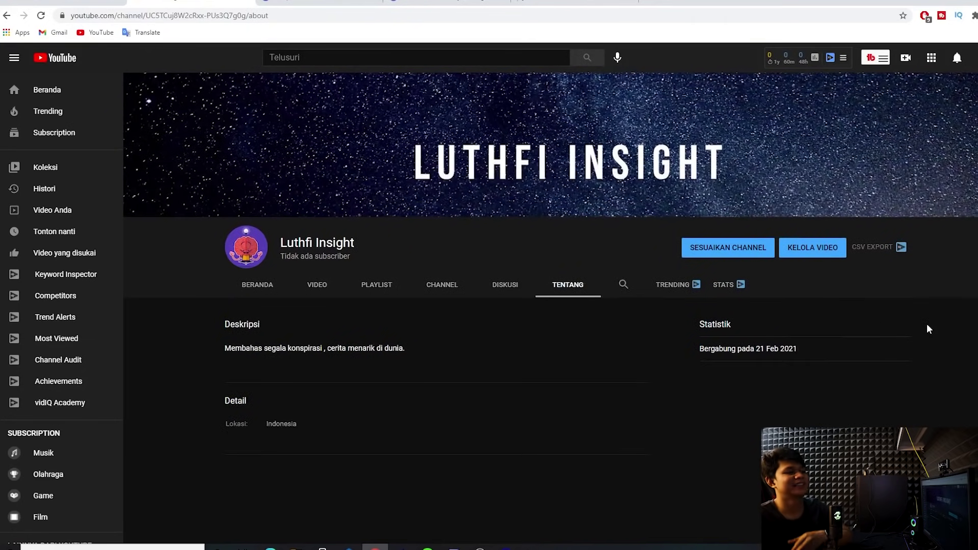